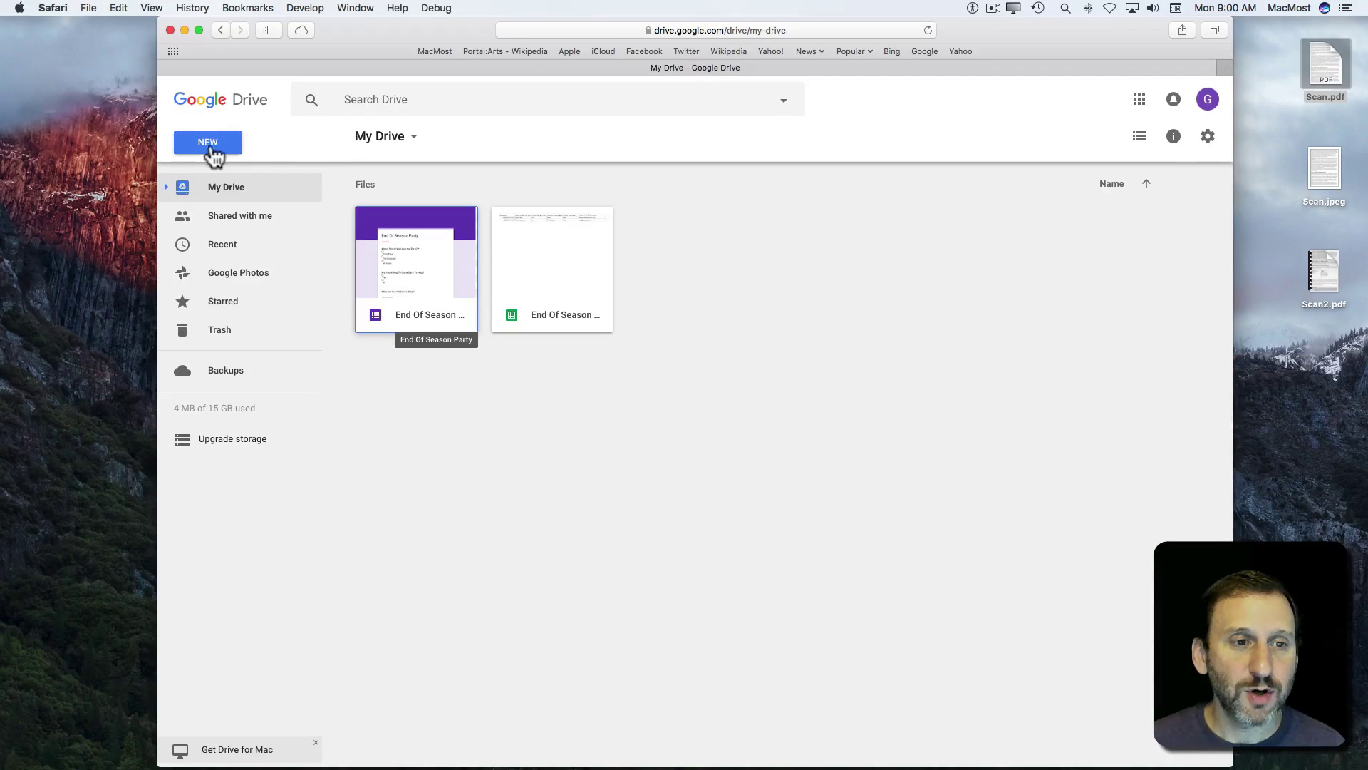
# Start a file upload to My Drive, bringing up the file chooser on the Desktop folder
pyautogui.click(211, 149)
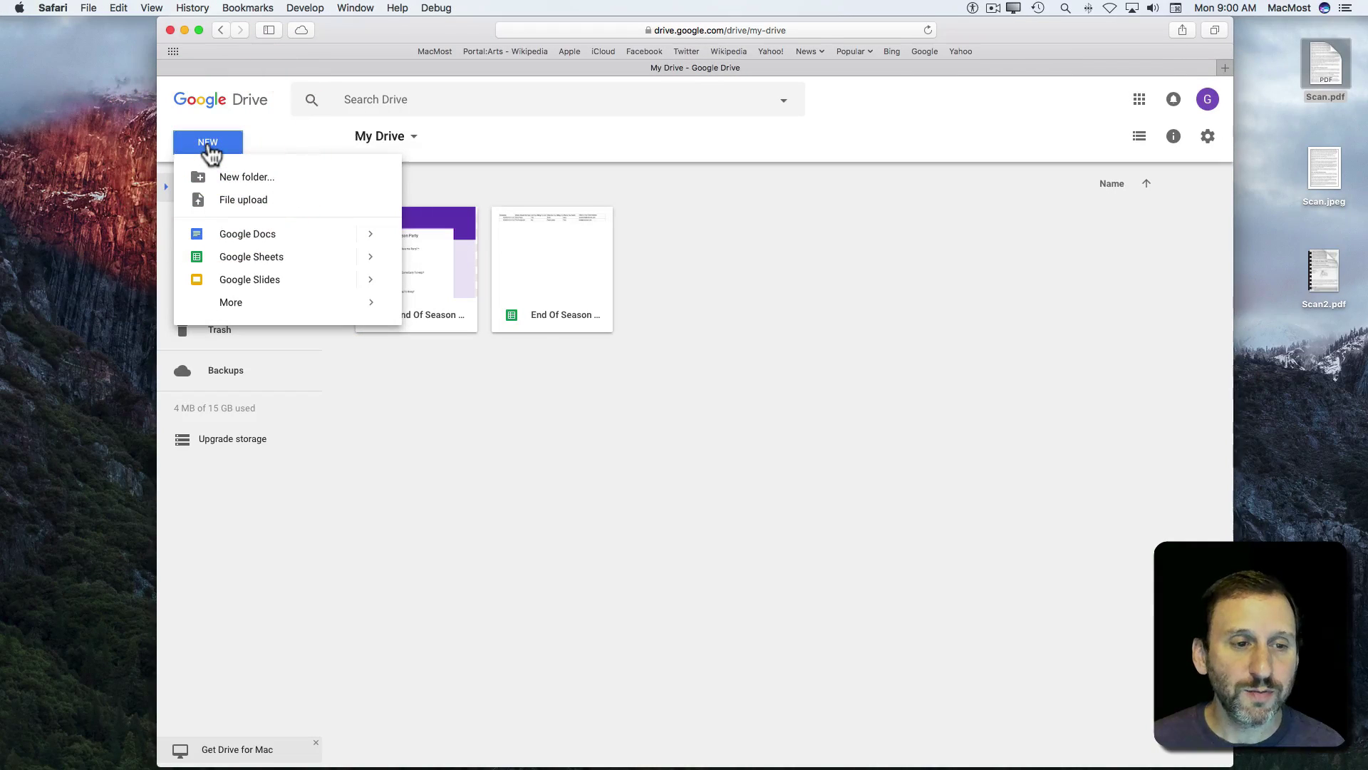
pyautogui.click(239, 203)
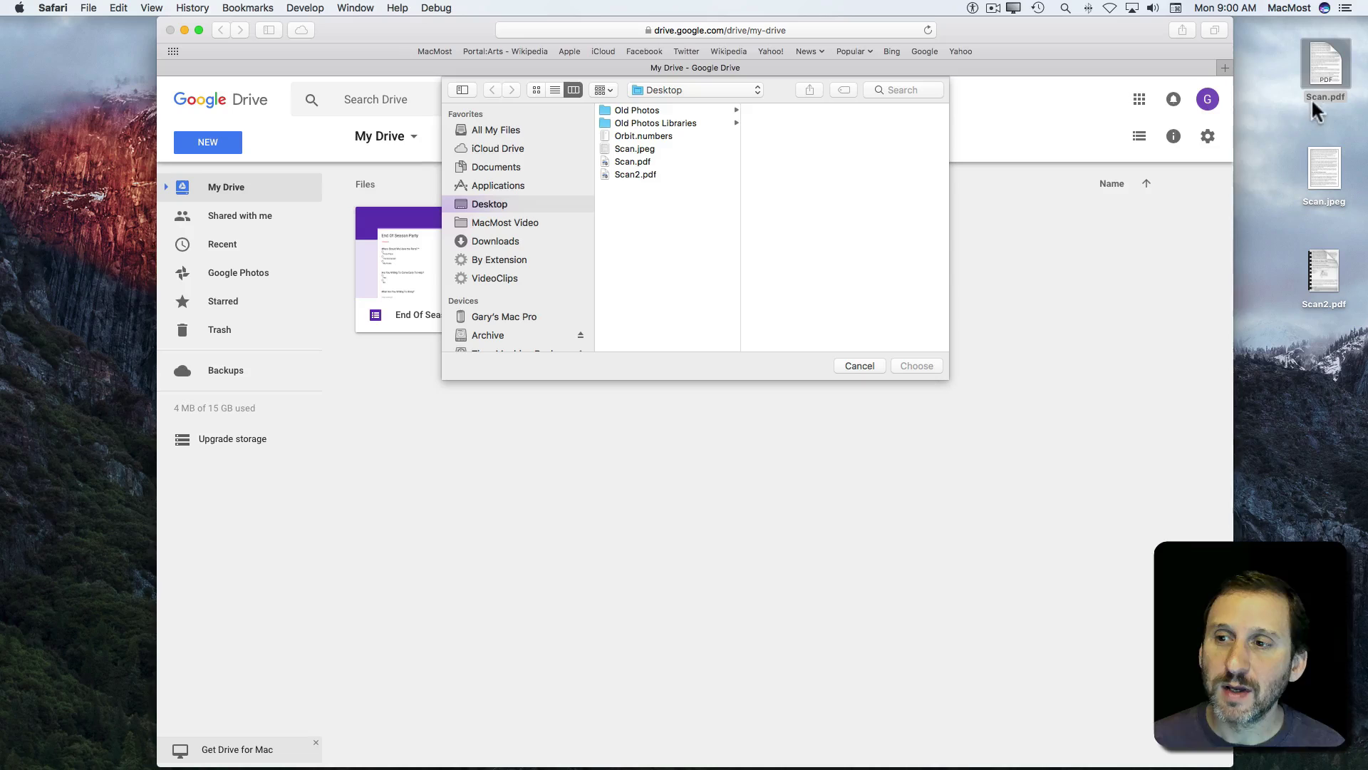
# Open the desktop's Scan.pdf in Preview, inspect the scanned page in an enlarged window, and close it
pyautogui.click(1327, 67)
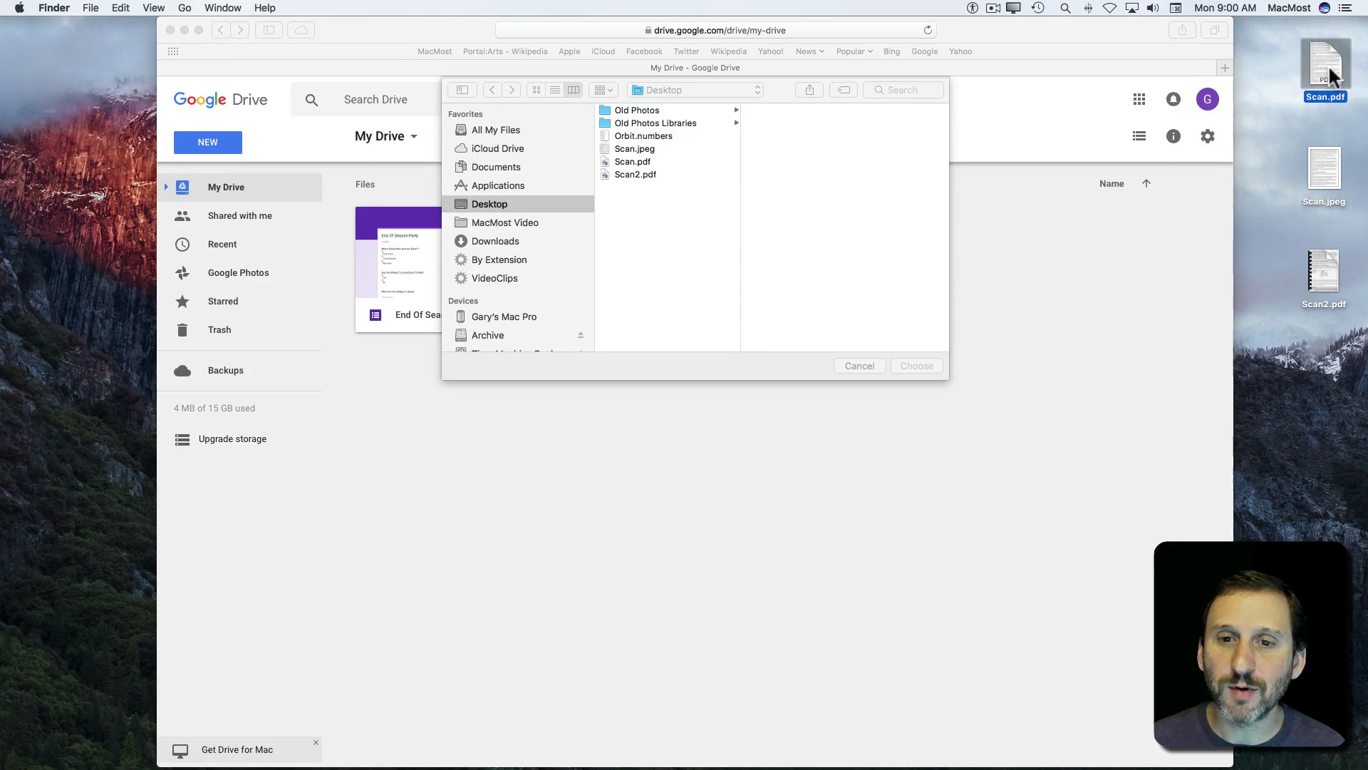
pyautogui.doubleClick(1328, 68)
pyautogui.moveTo(130, 44); pyautogui.dragTo(188, 68)
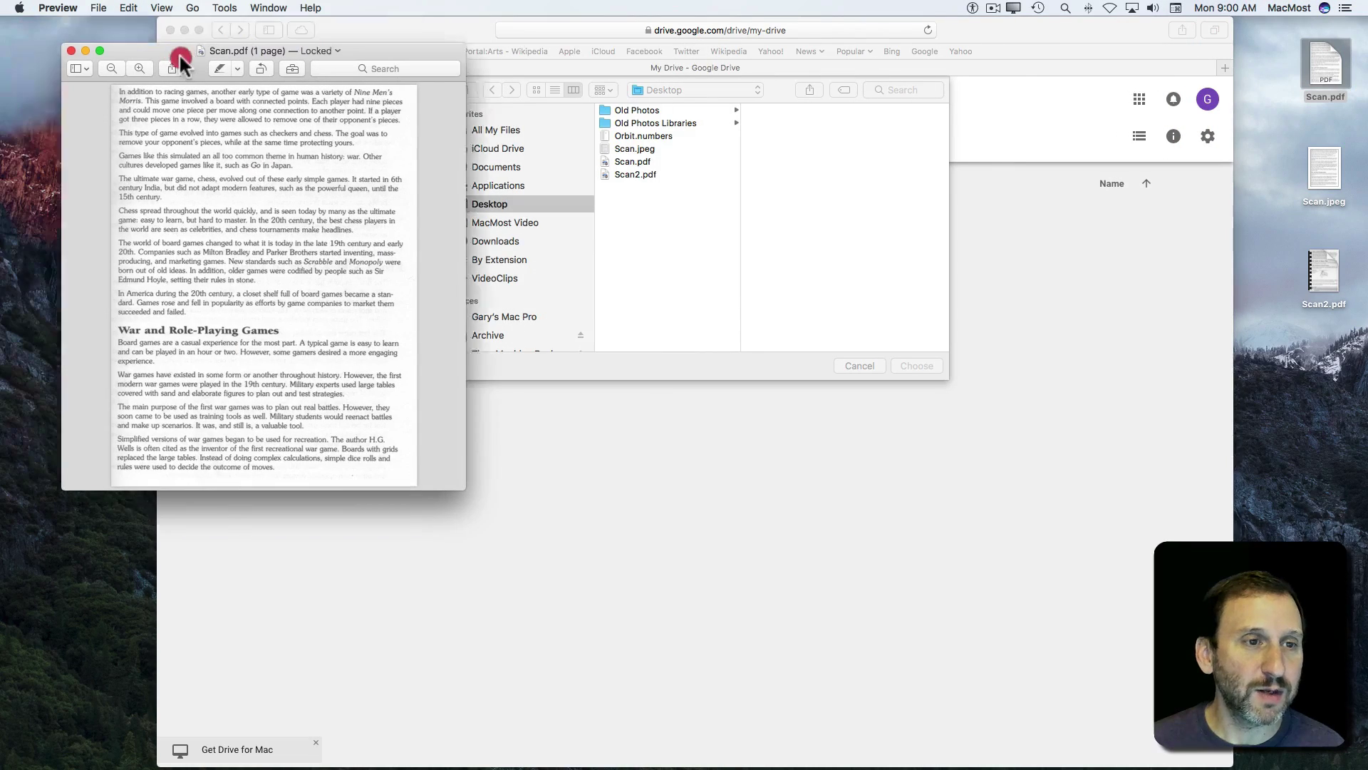
pyautogui.moveTo(155, 143); pyautogui.dragTo(177, 153)
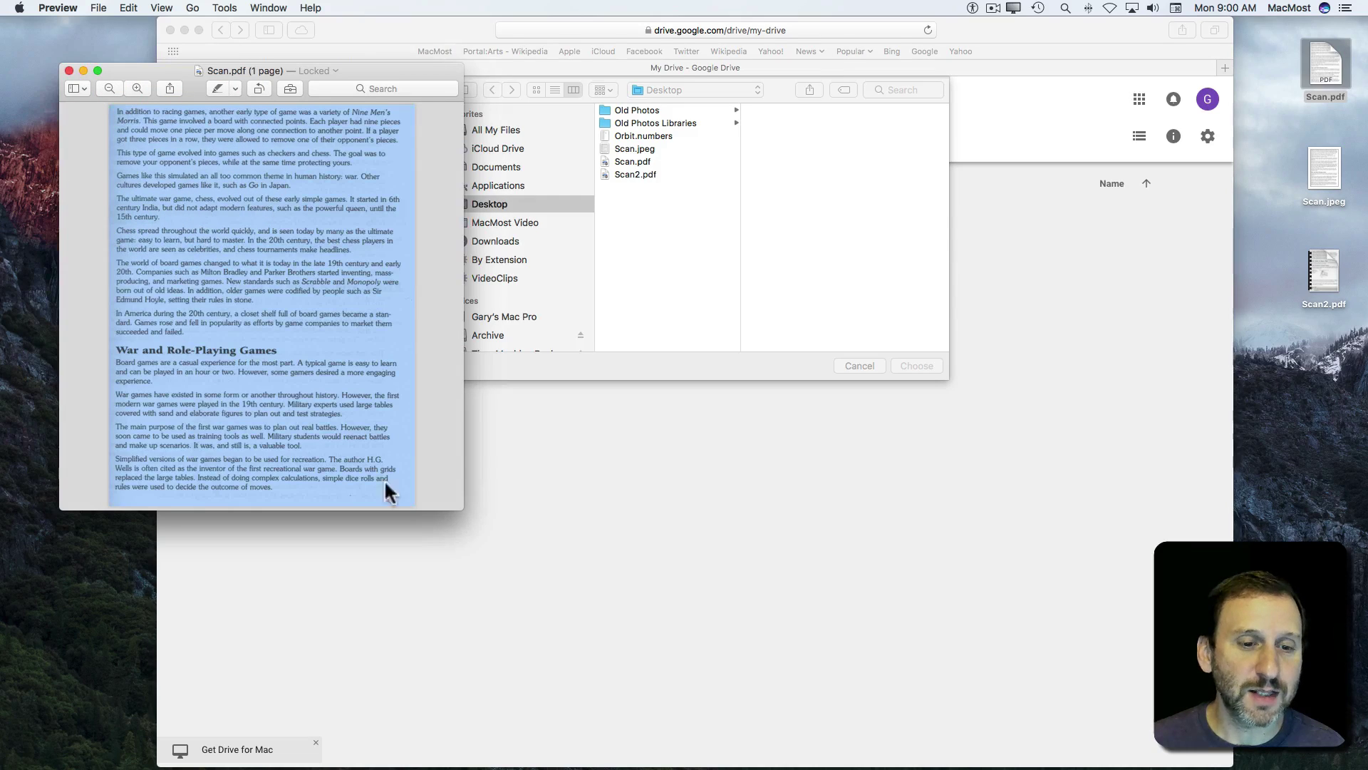
pyautogui.moveTo(458, 513); pyautogui.dragTo(850, 739)
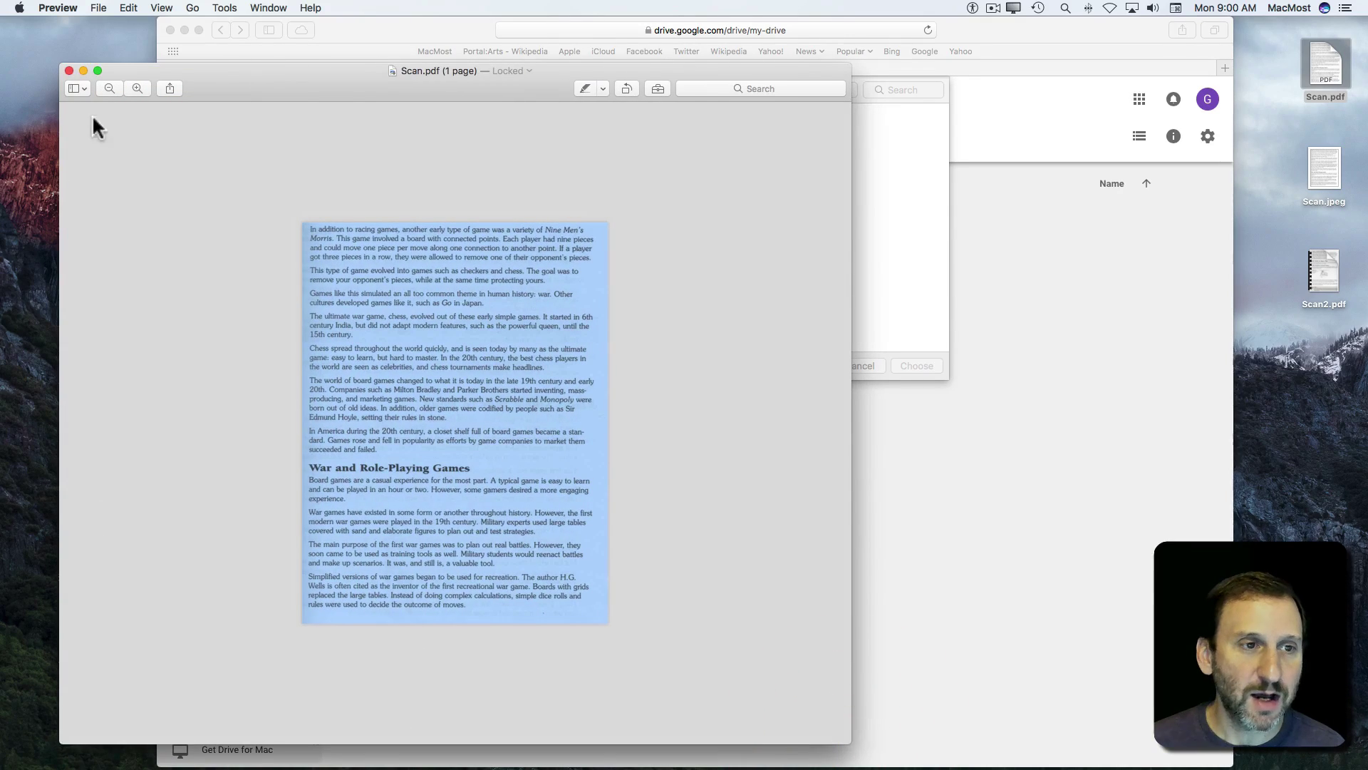
pyautogui.click(69, 70)
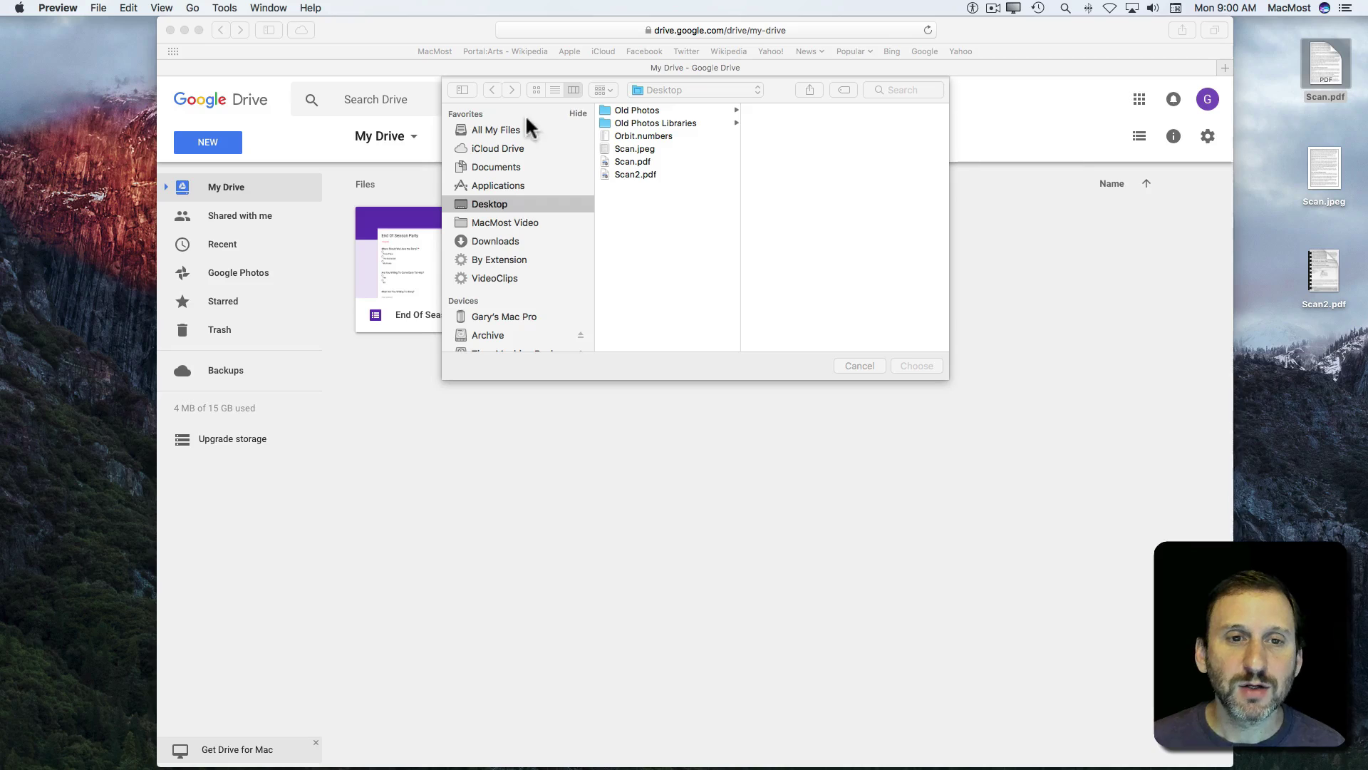
# Upload Scan.pdf from the Desktop folder to My Drive and open the uploaded file with Google Docs
pyautogui.click(632, 161)
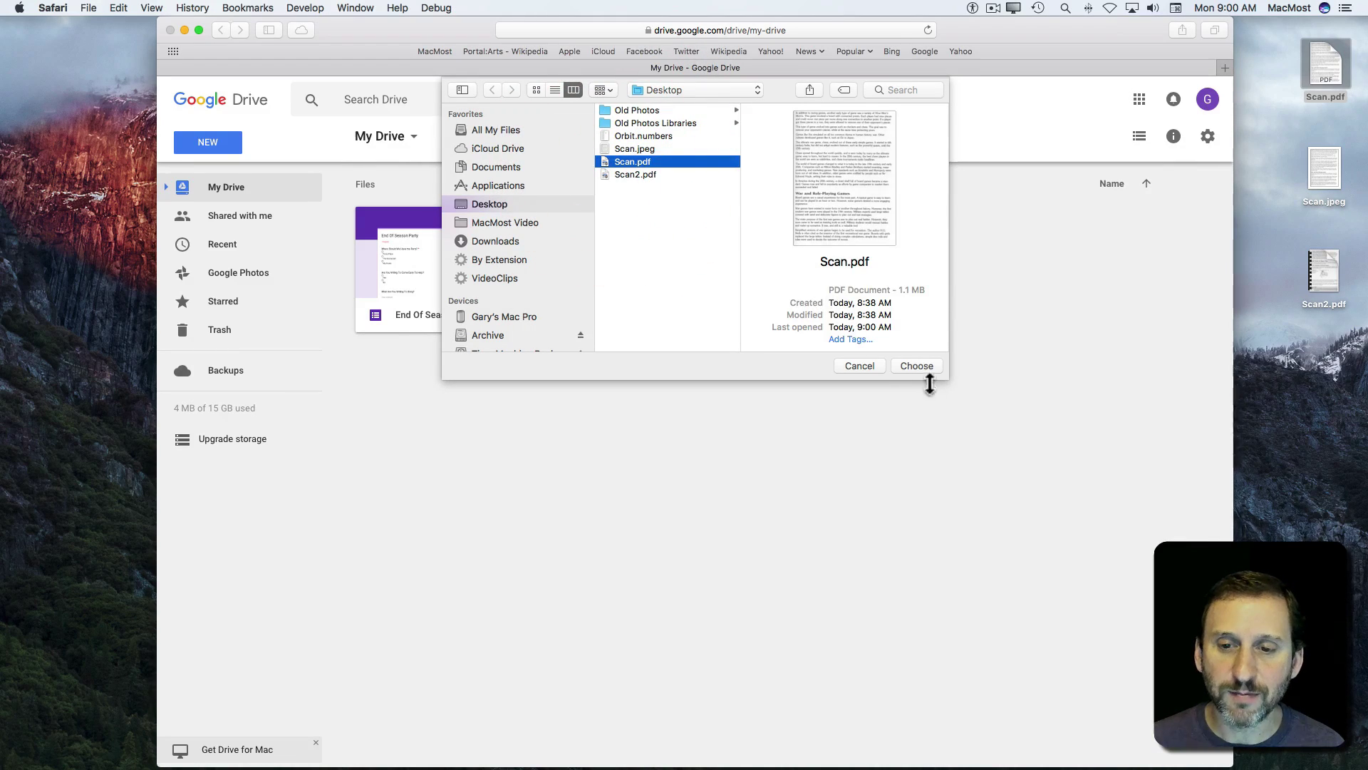
pyautogui.click(922, 366)
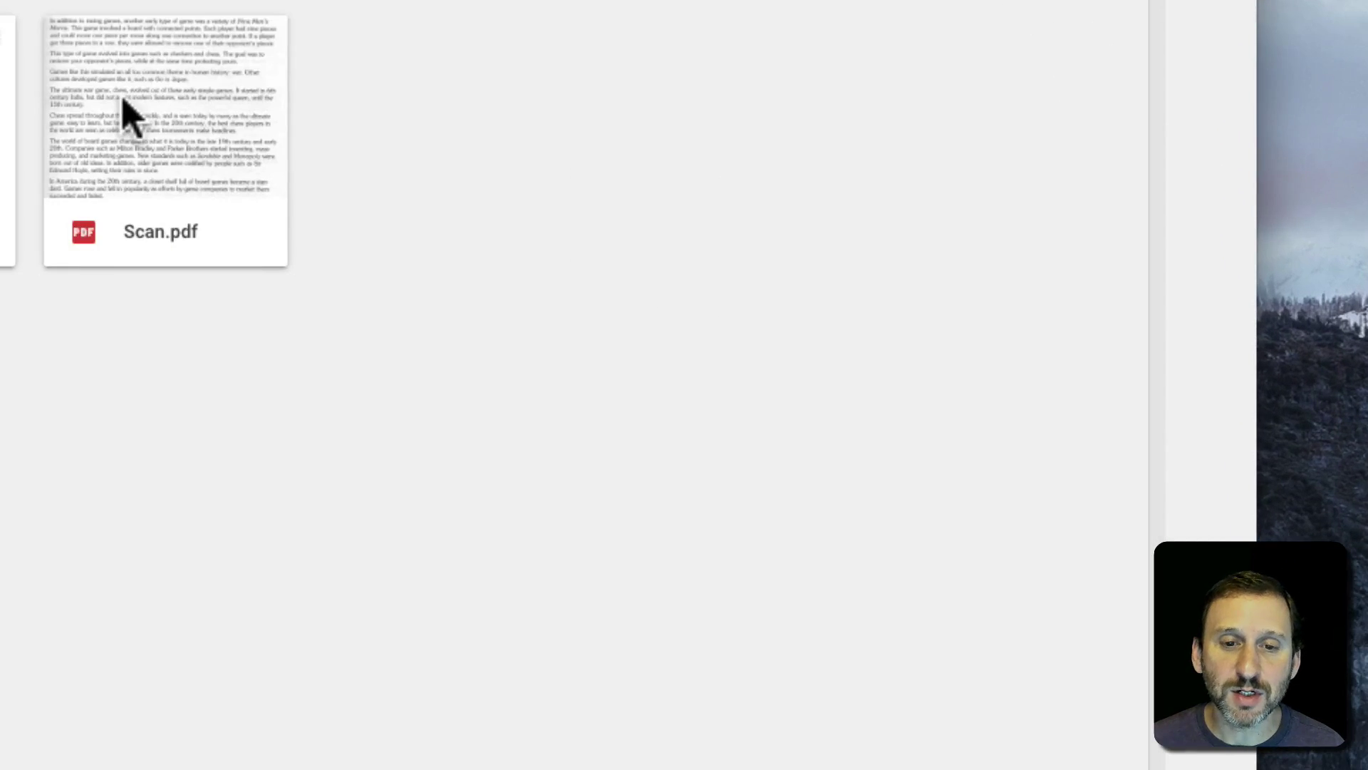
pyautogui.rightClick(124, 102)
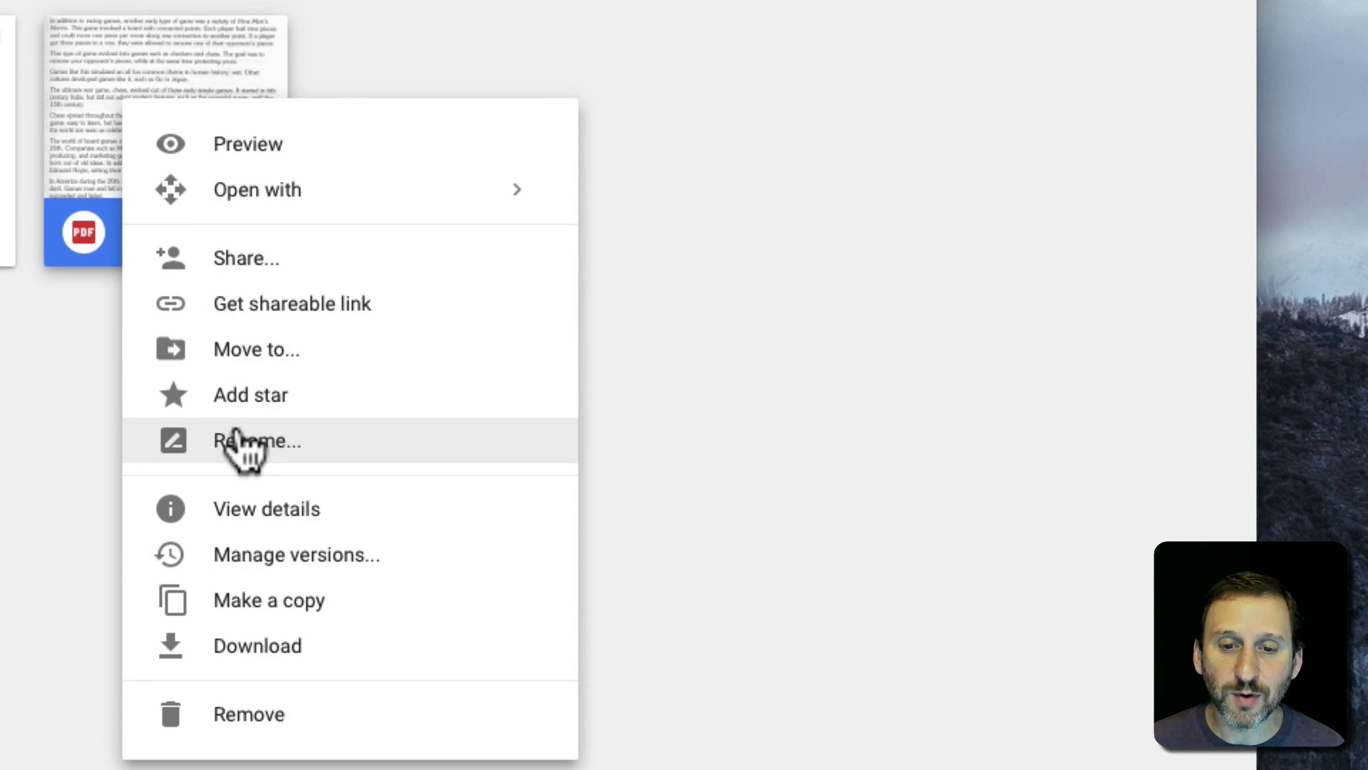
pyautogui.moveTo(269, 187)
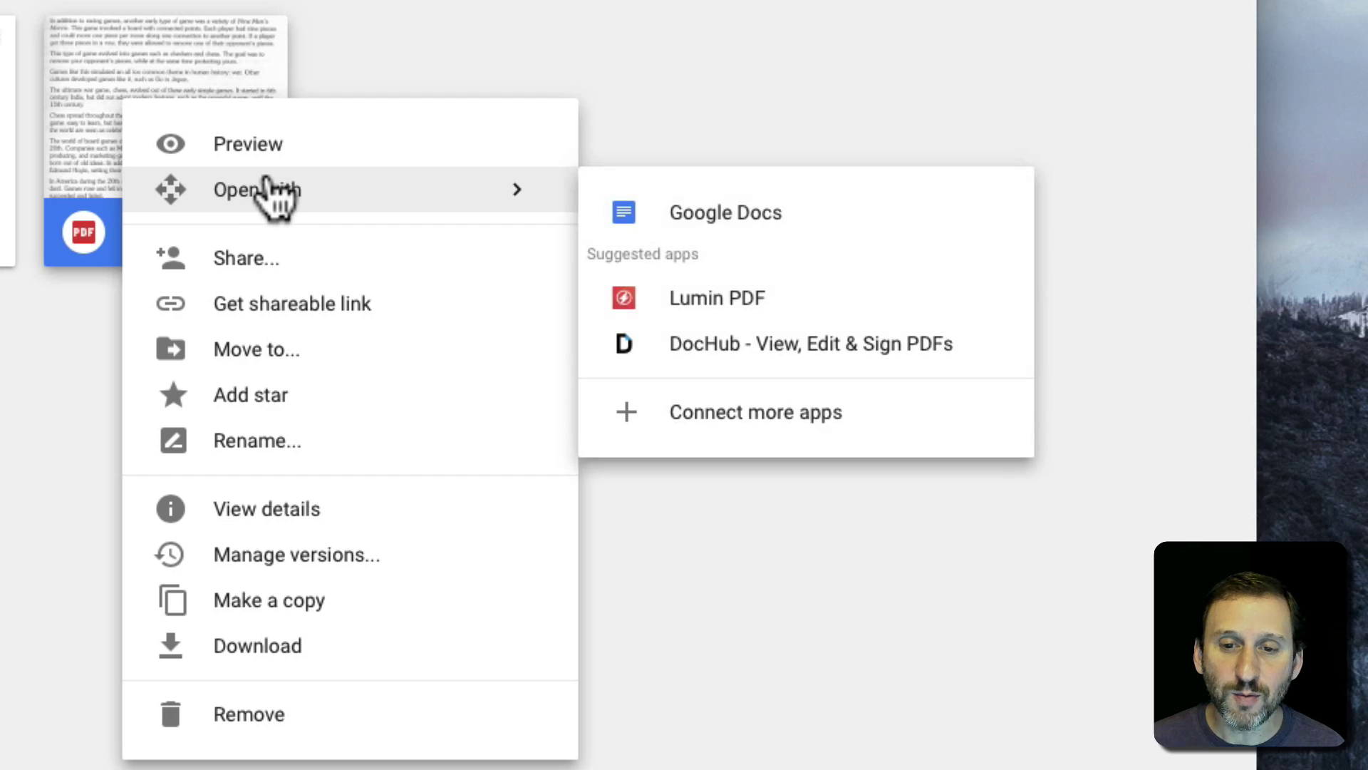
pyautogui.click(757, 220)
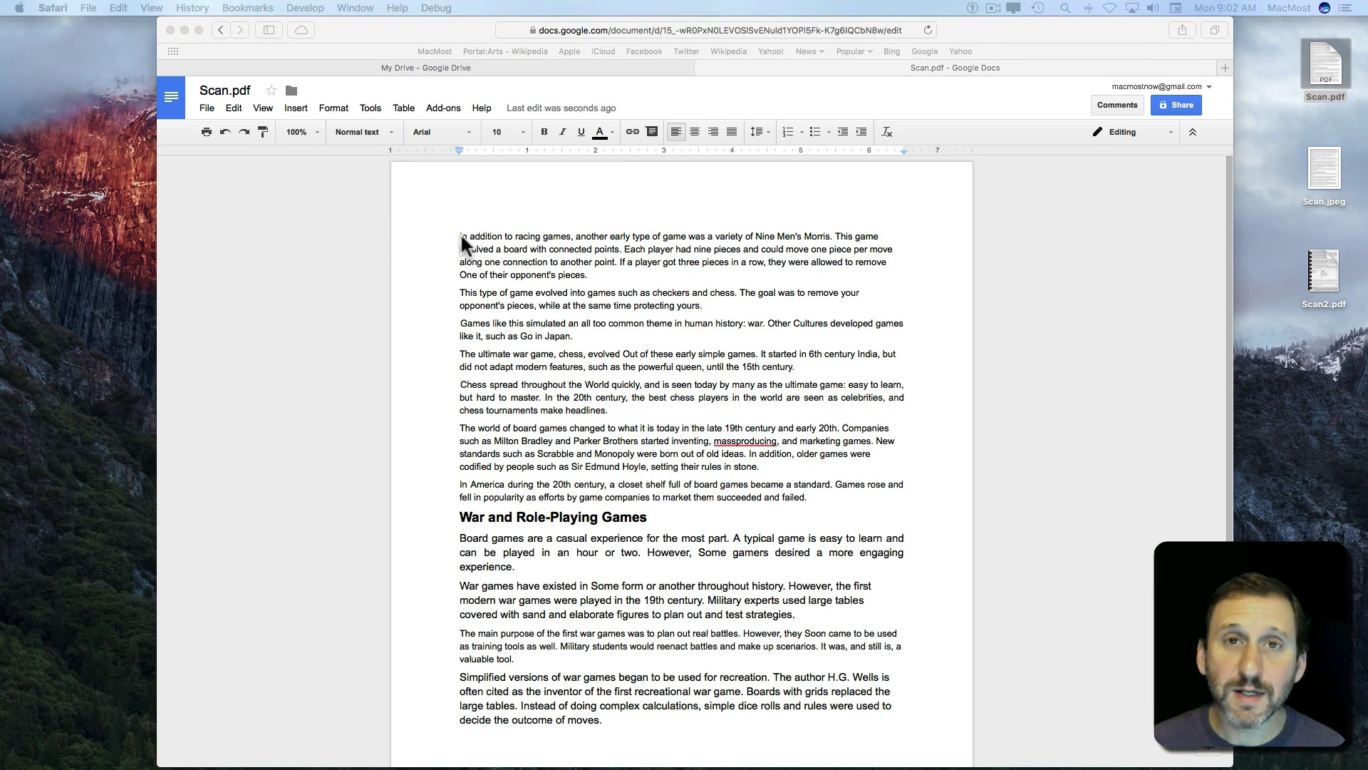
# Check the converted Scan.pdf text by selecting the opening paragraphs and the miscapitalised word "Out"
pyautogui.click(460, 233)
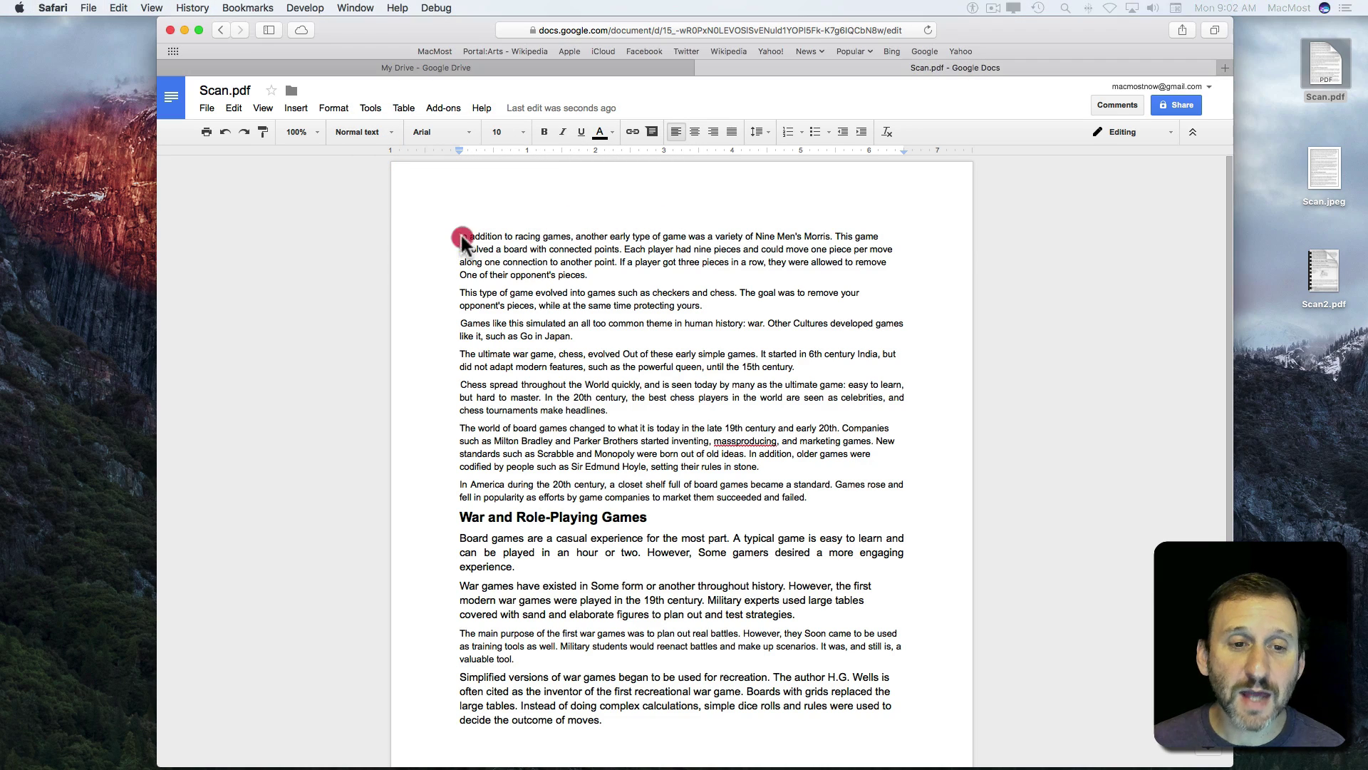
pyautogui.moveTo(460, 235); pyautogui.dragTo(739, 368)
pyautogui.click(739, 367)
pyautogui.doubleClick(634, 349)
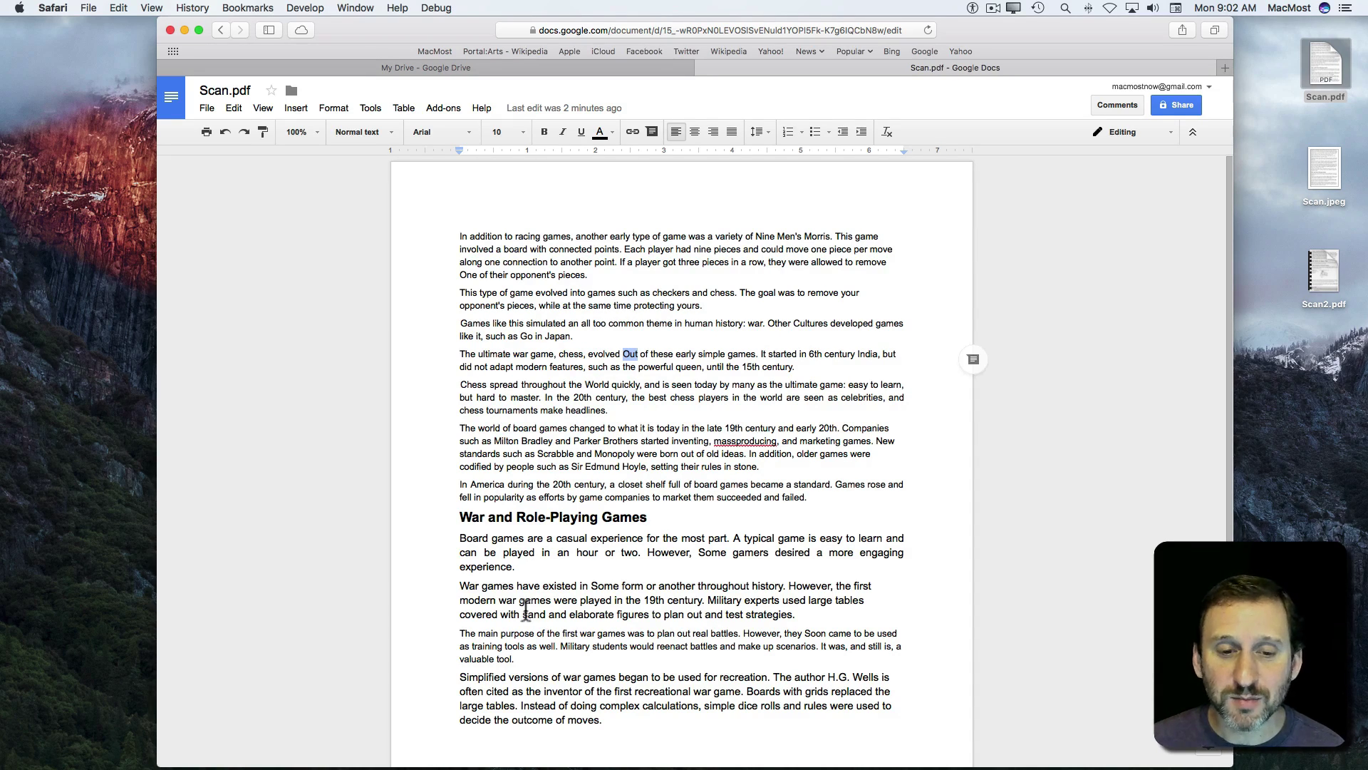
pyautogui.click(564, 384)
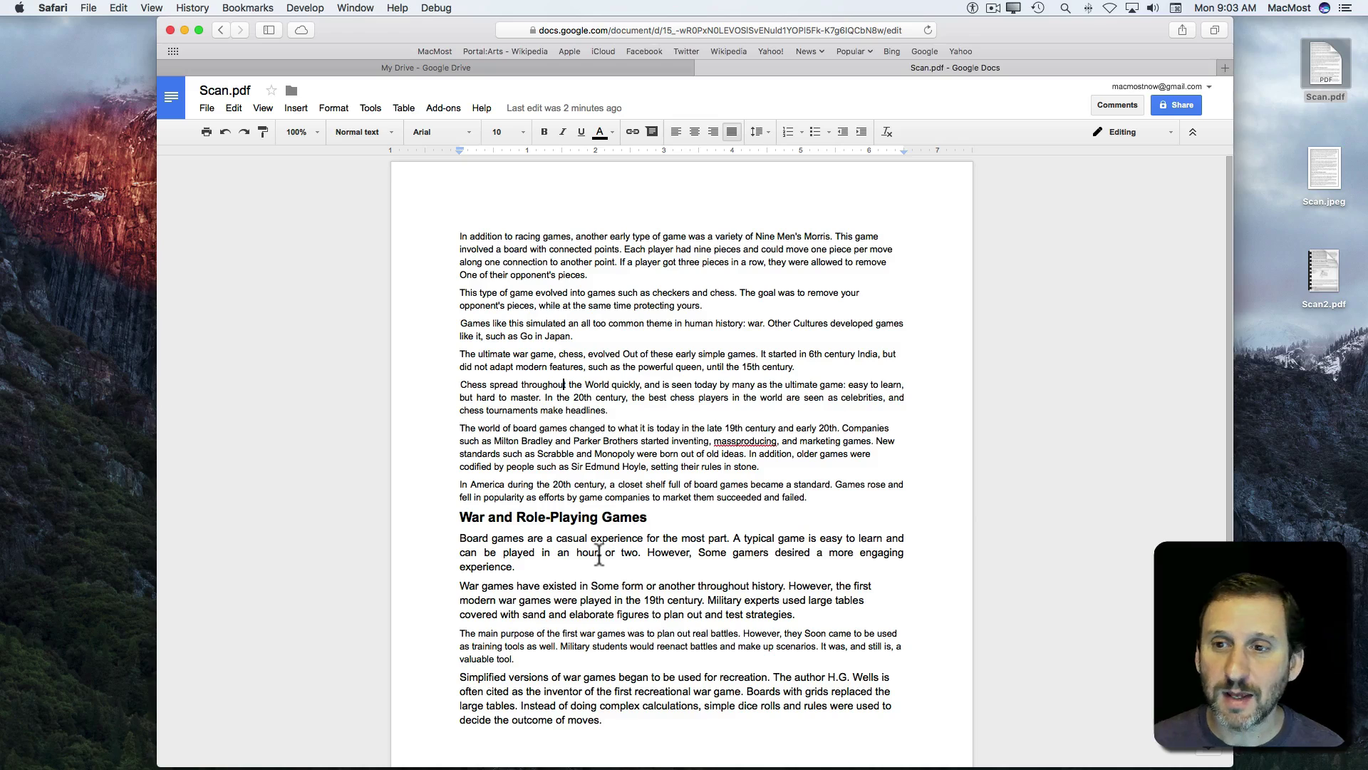
# Return to My Drive and upload Scan.jpeg from the Desktop folder
pyautogui.click(420, 67)
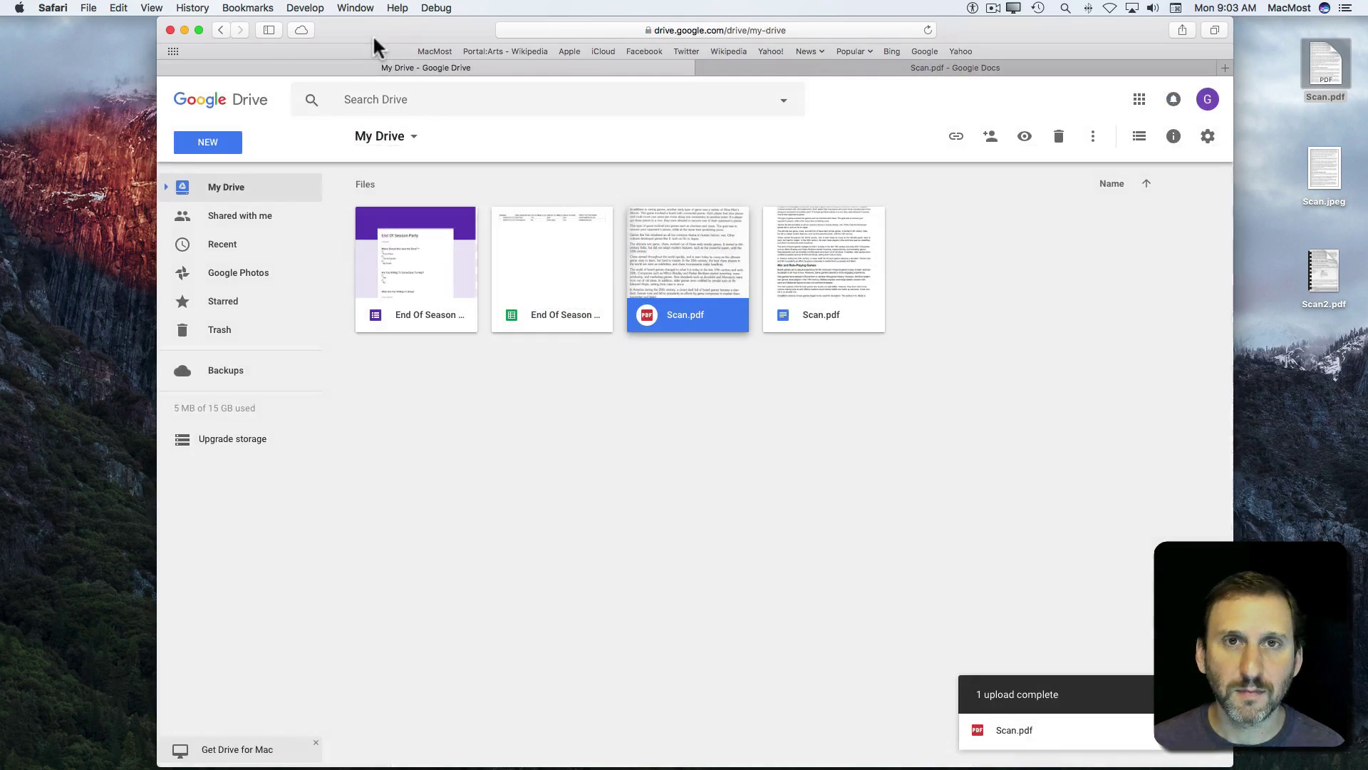
pyautogui.click(206, 145)
pyautogui.click(236, 207)
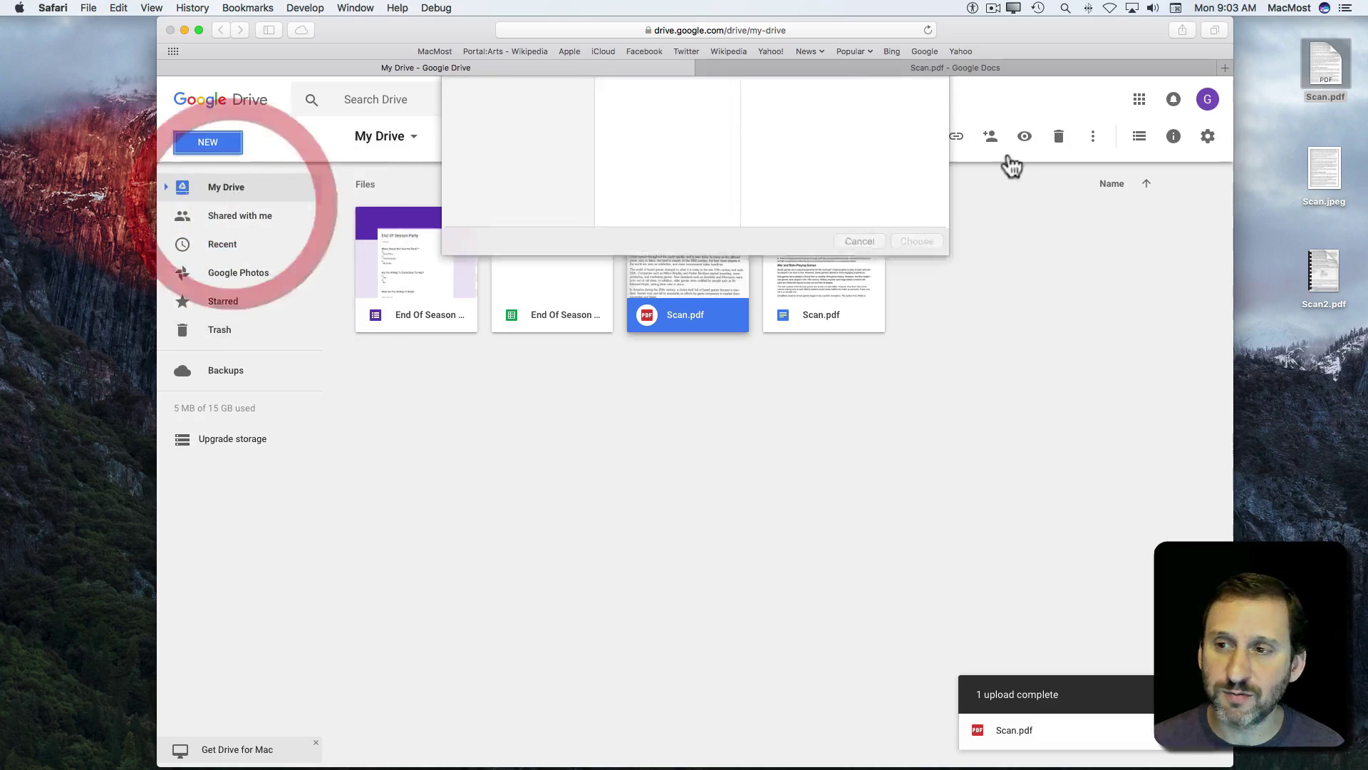
pyautogui.click(648, 148)
pyautogui.doubleClick(650, 148)
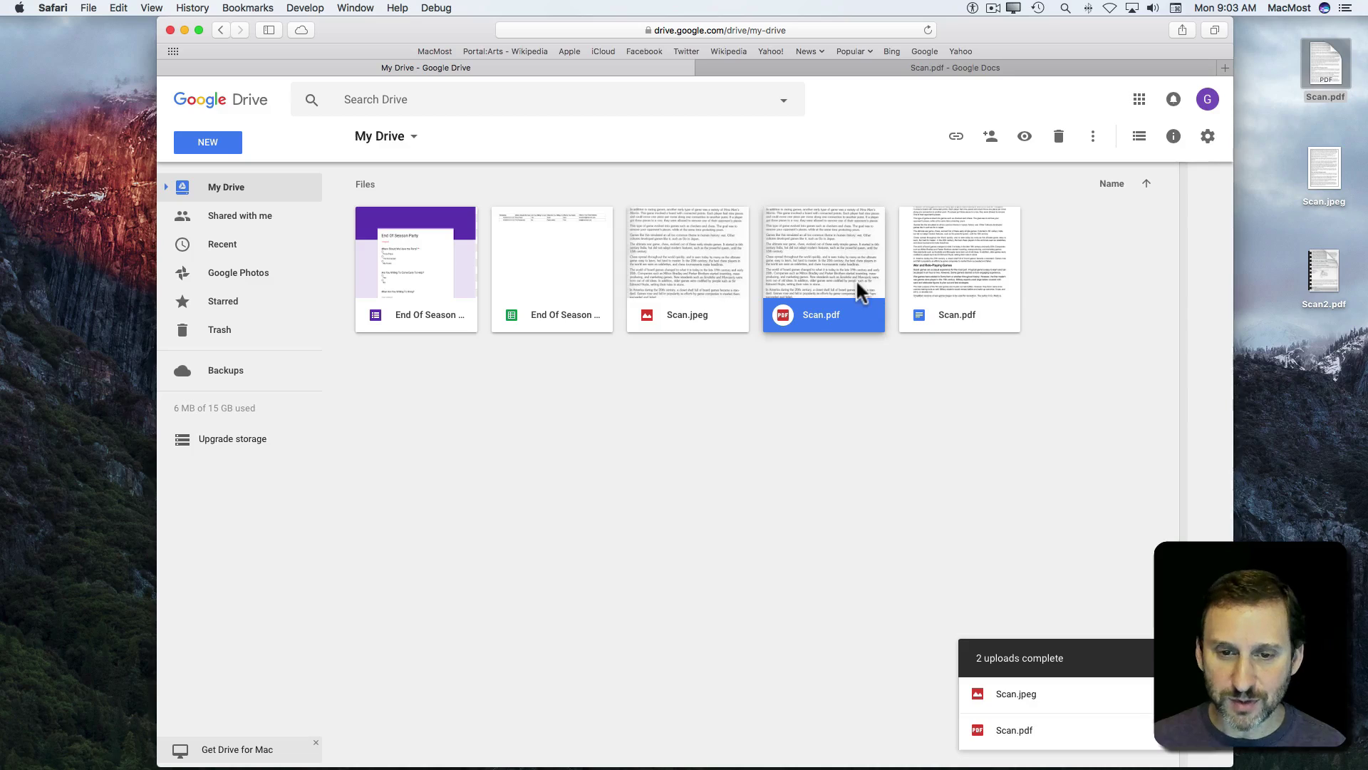
# Open the uploaded Scan.jpeg image with Google Docs
pyautogui.click(689, 265)
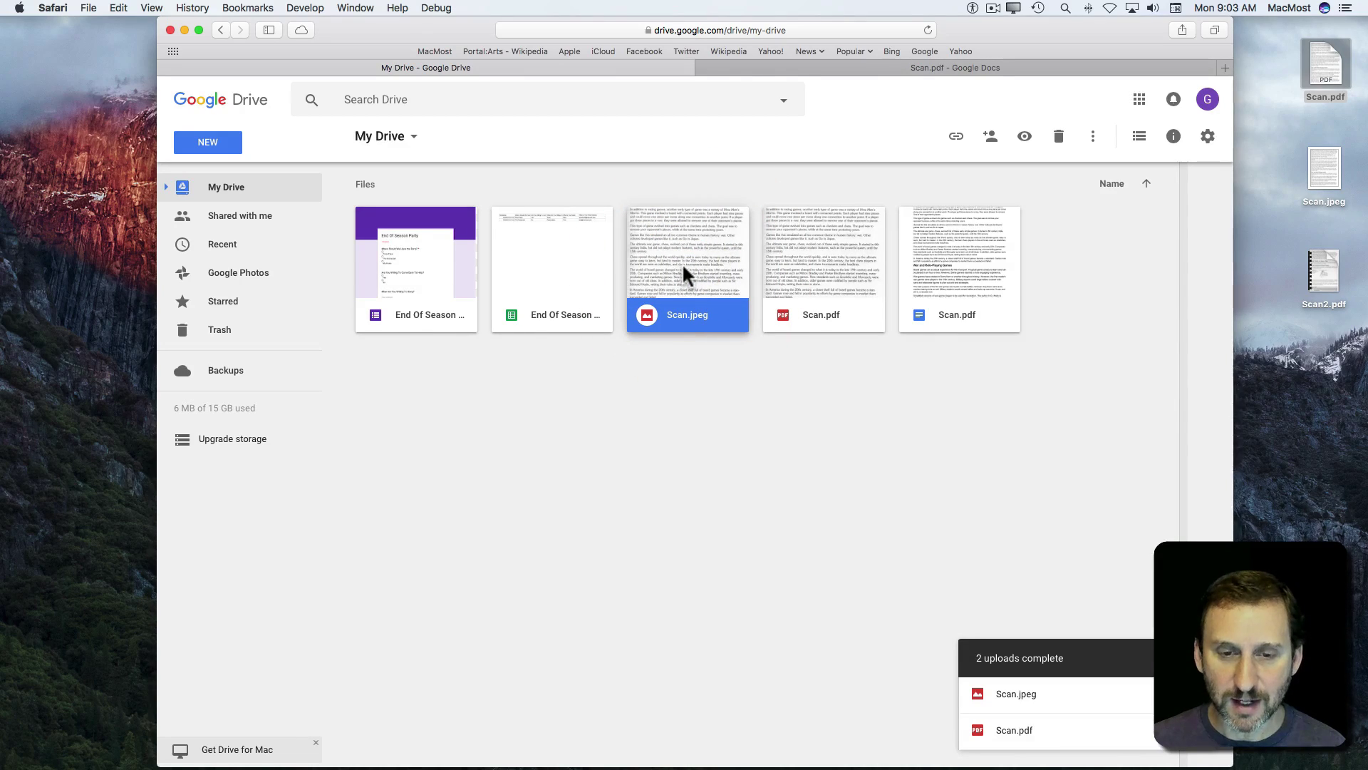
pyautogui.rightClick(682, 263)
pyautogui.moveTo(720, 312)
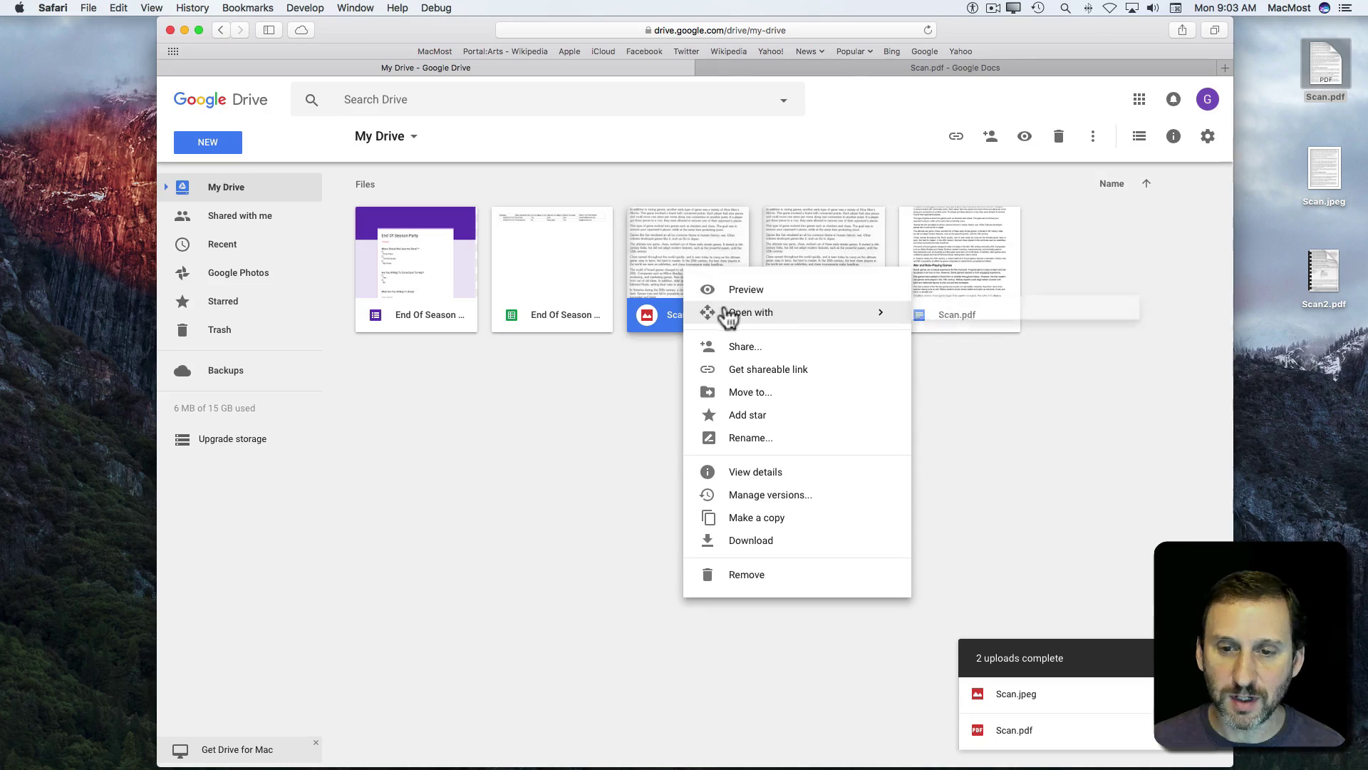
pyautogui.click(927, 324)
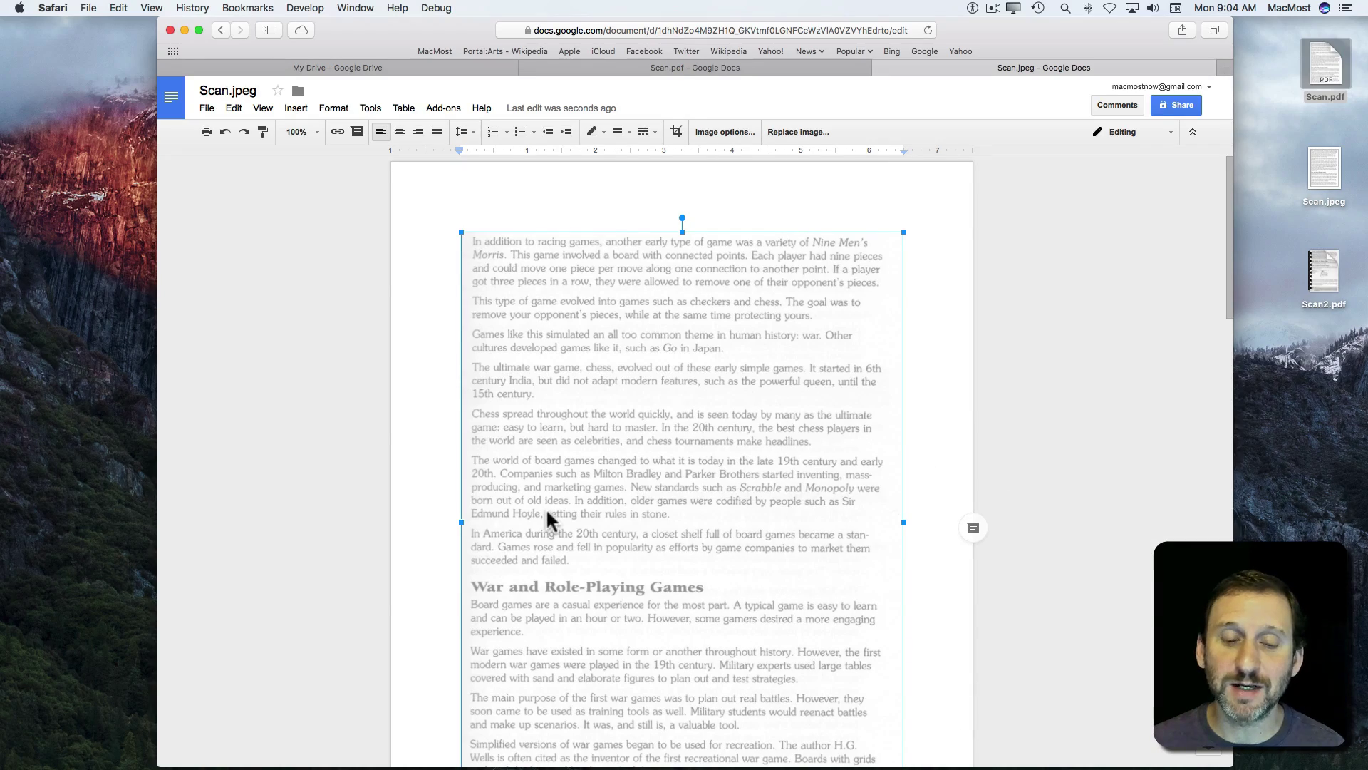
# Examine the converted text below the embedded image in the Scan.jpeg document, selecting a passage of it
pyautogui.scroll(-10, 546, 516)
pyautogui.scroll(-6, 545, 507)
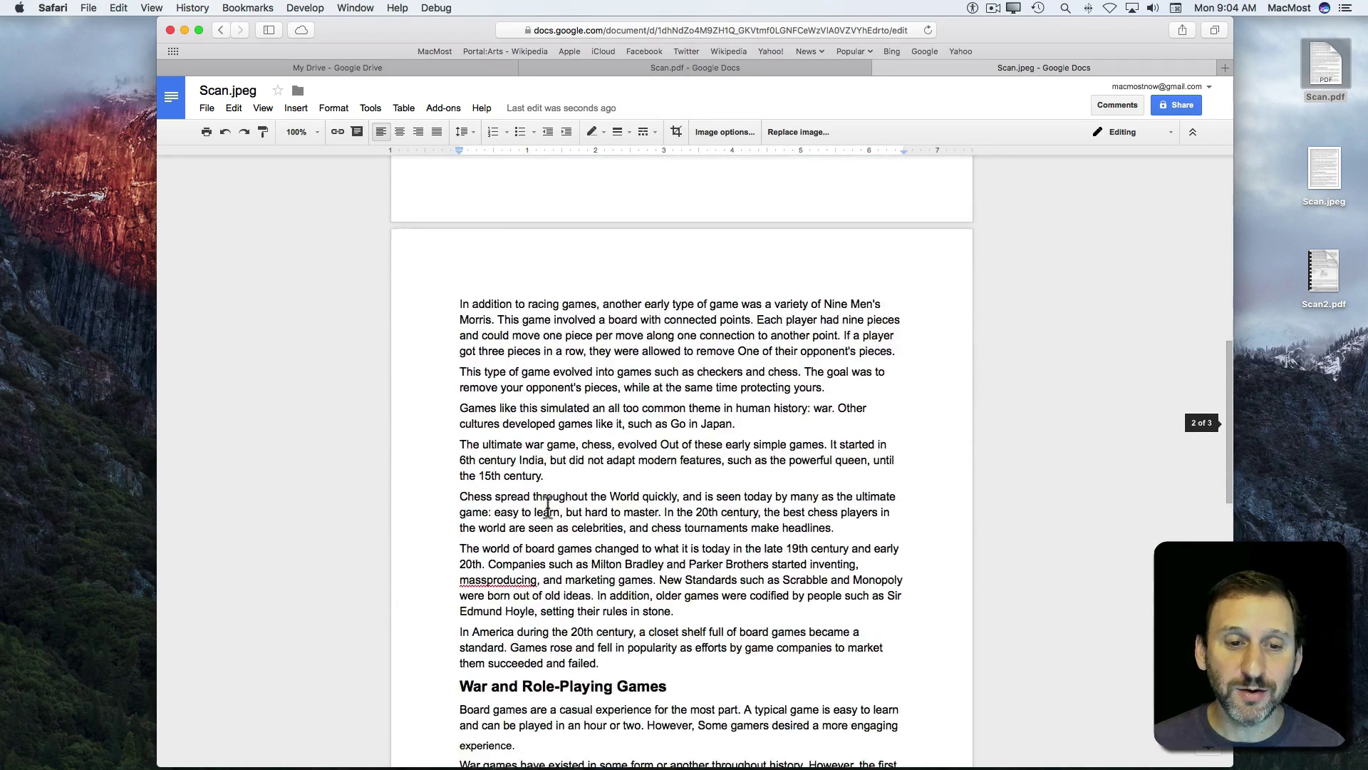
pyautogui.click(536, 248)
pyautogui.moveTo(506, 216); pyautogui.dragTo(778, 574)
pyautogui.scroll(15, 777, 577)
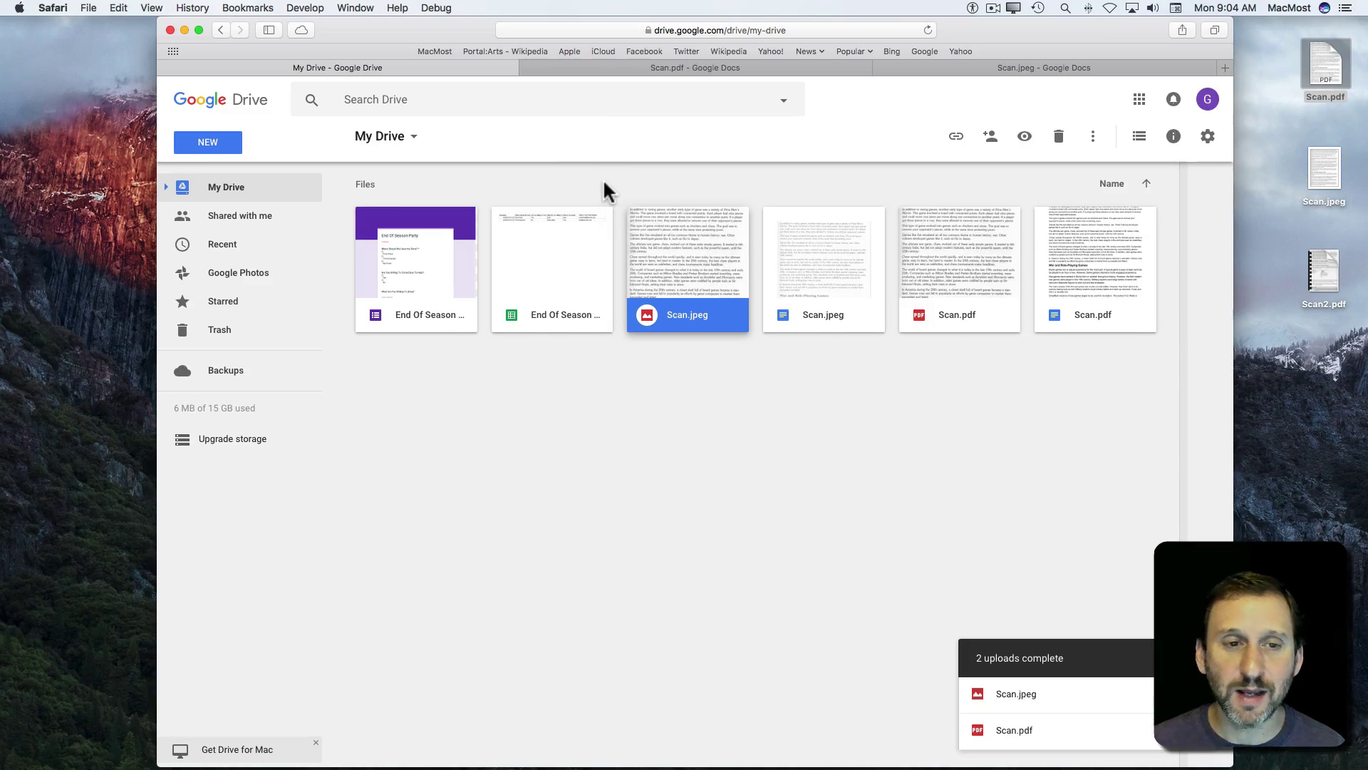
# Upload Scan2.pdf from the Desktop folder to My Drive, paging through its preview before choosing it
pyautogui.click(218, 144)
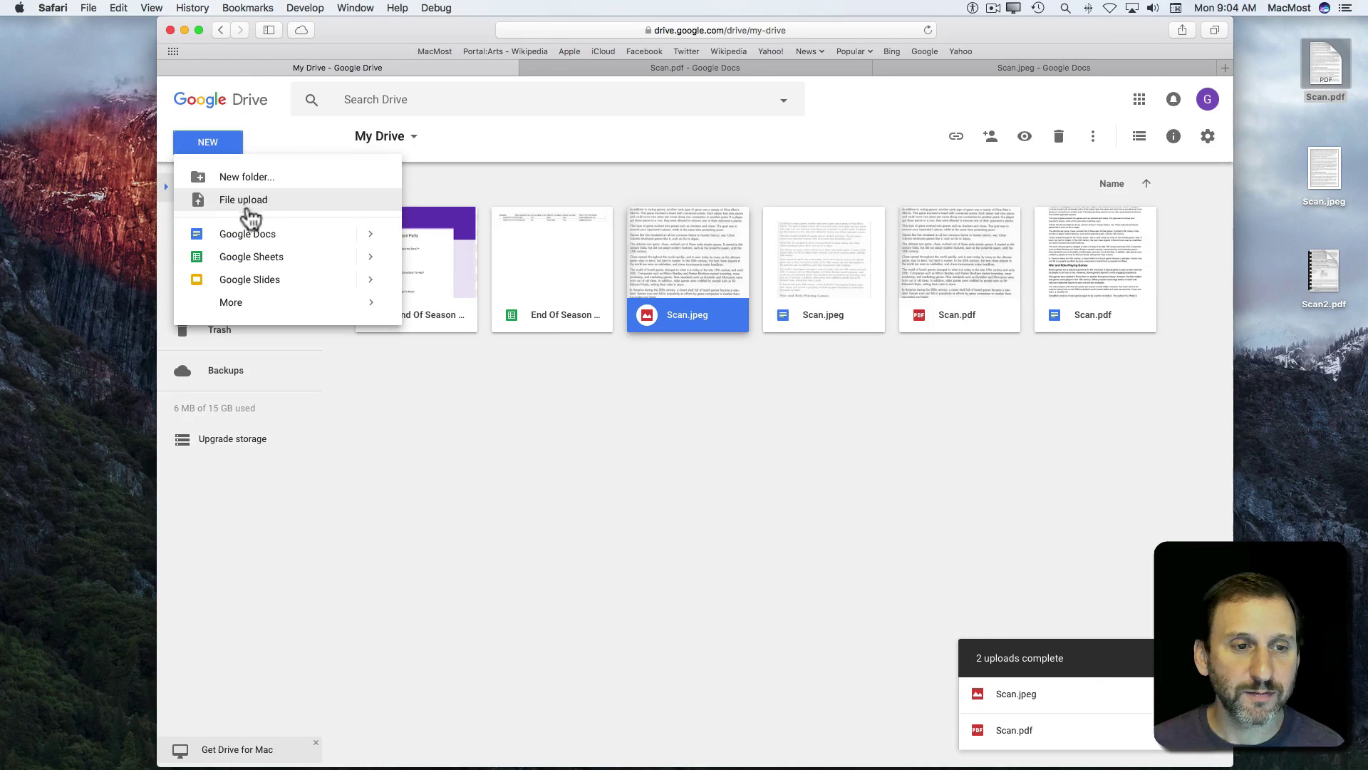
pyautogui.click(245, 204)
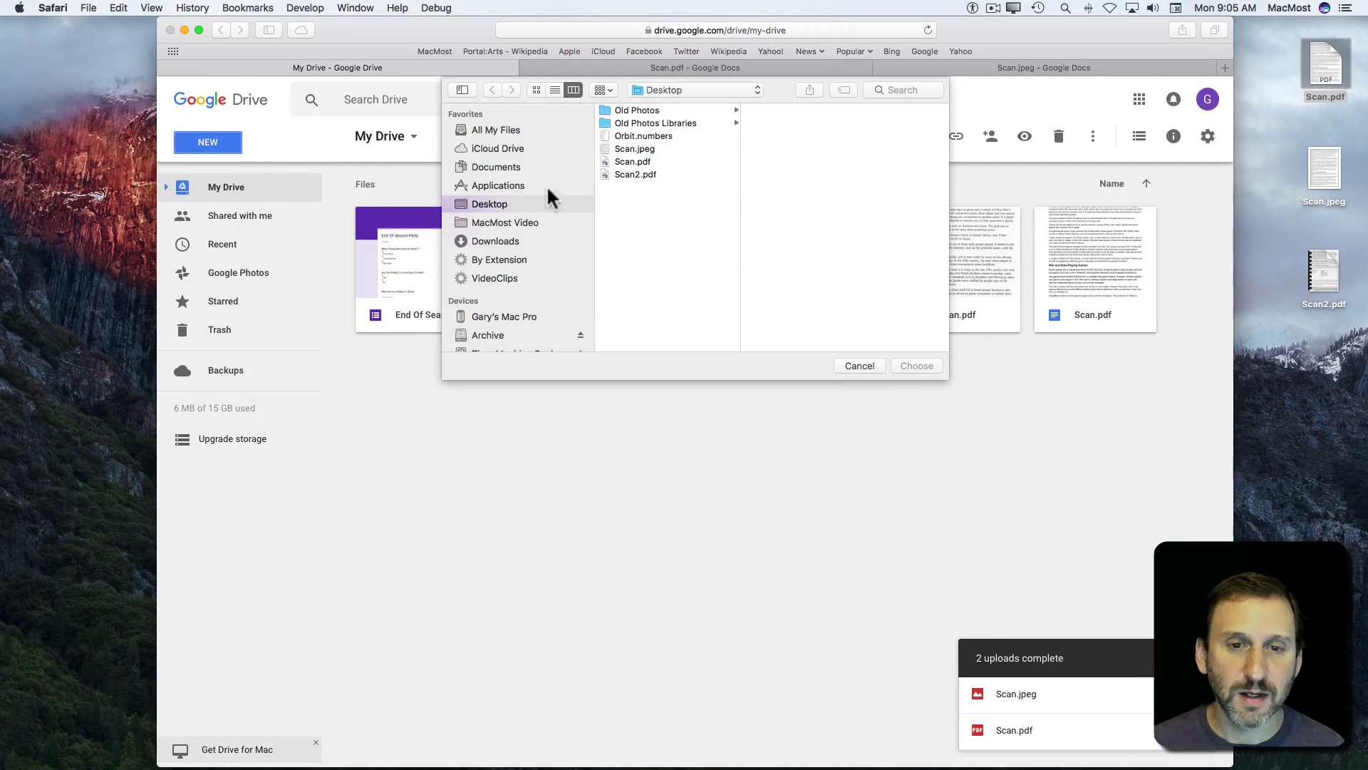
pyautogui.click(632, 174)
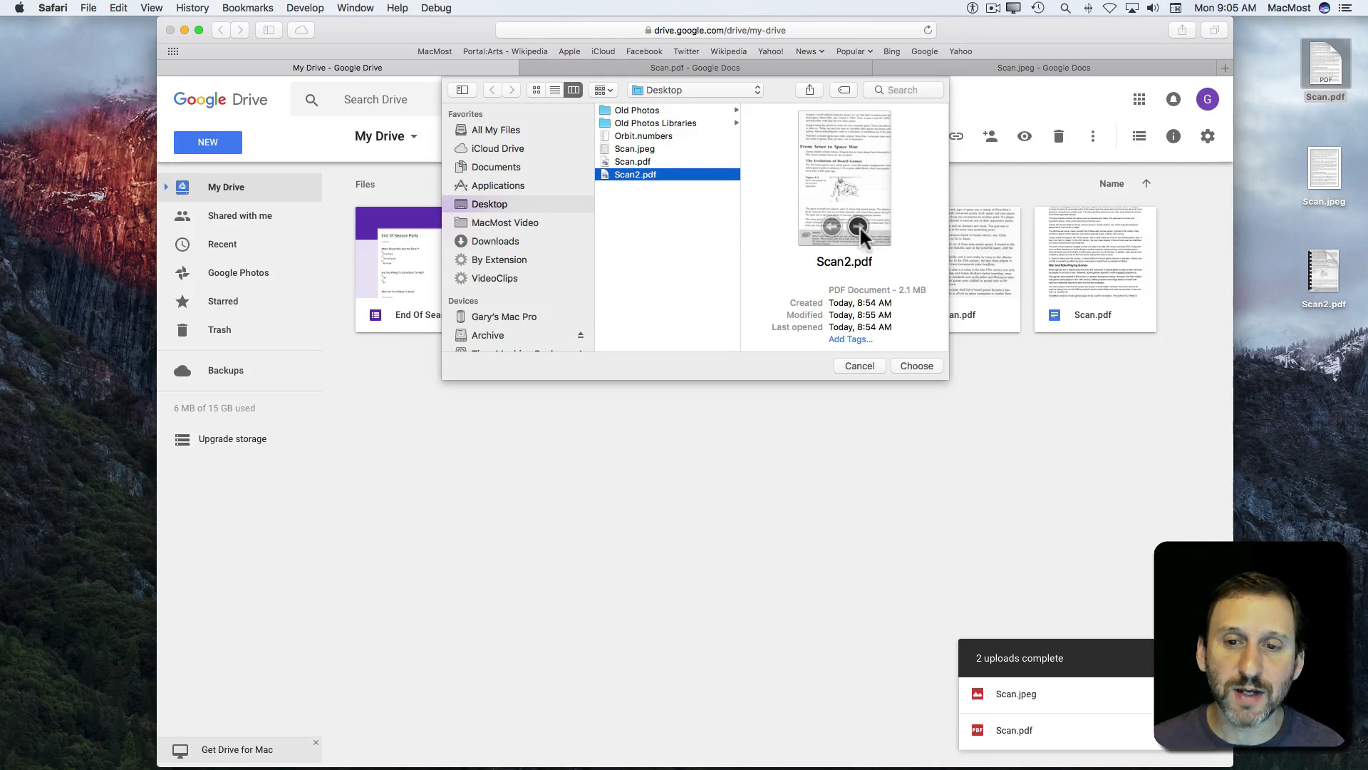
pyautogui.click(860, 225)
pyautogui.click(859, 224)
pyautogui.click(917, 366)
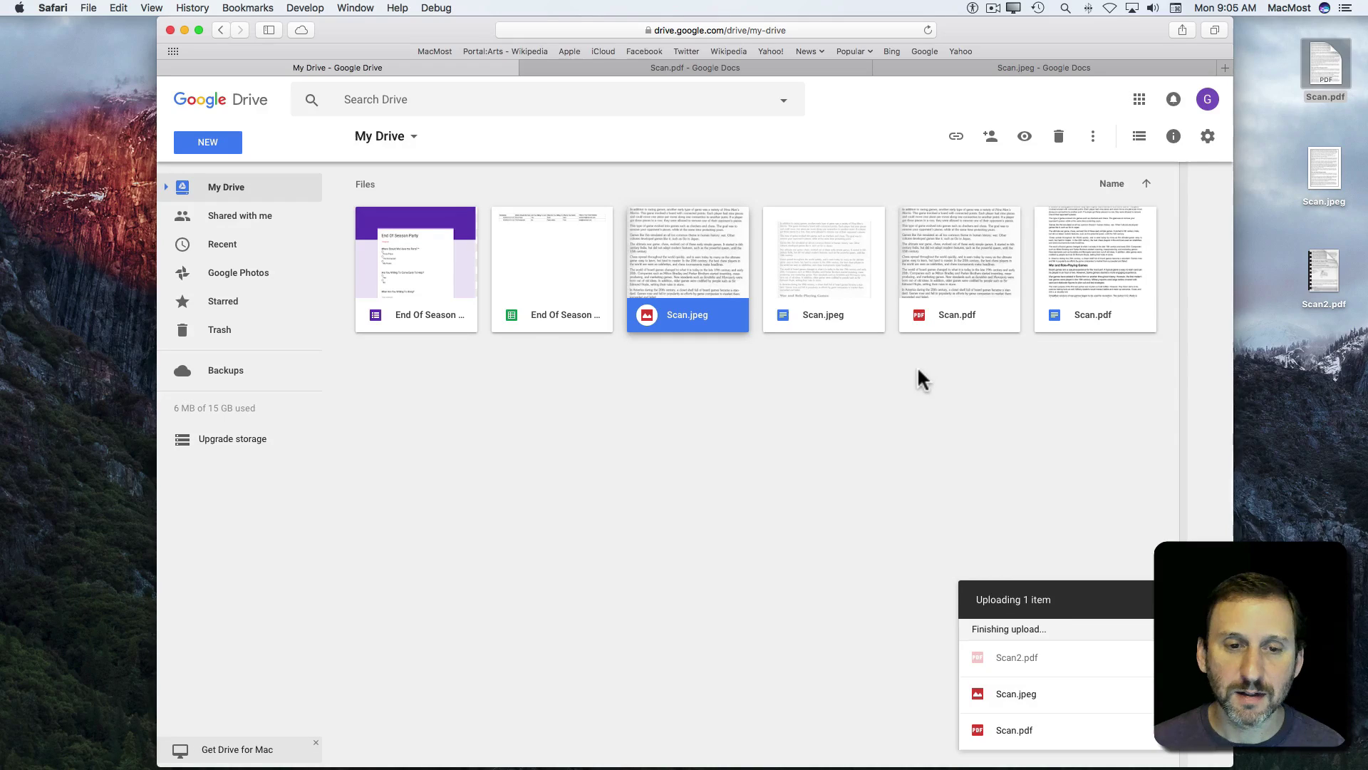
# Open the uploaded Scan2.pdf with Google Docs
pyautogui.rightClick(427, 394)
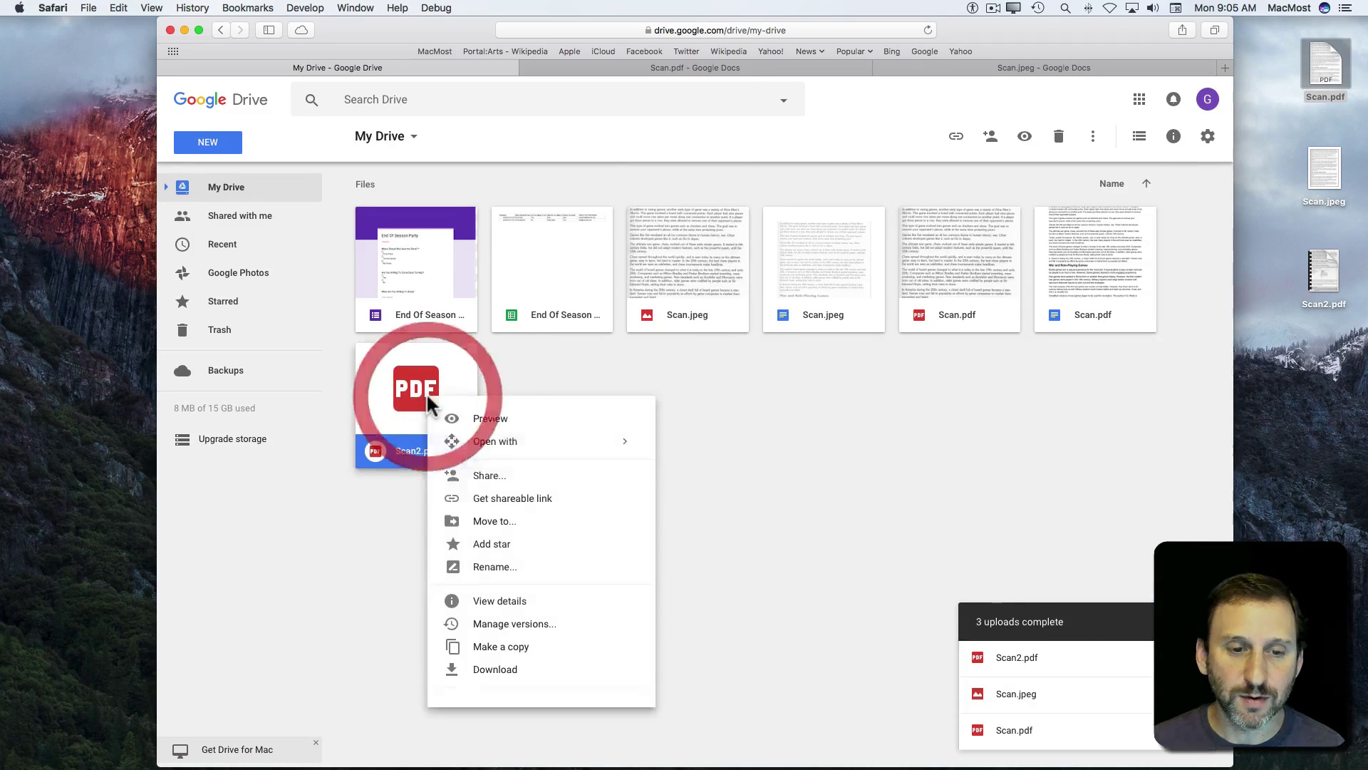
pyautogui.moveTo(447, 445)
pyautogui.click(699, 459)
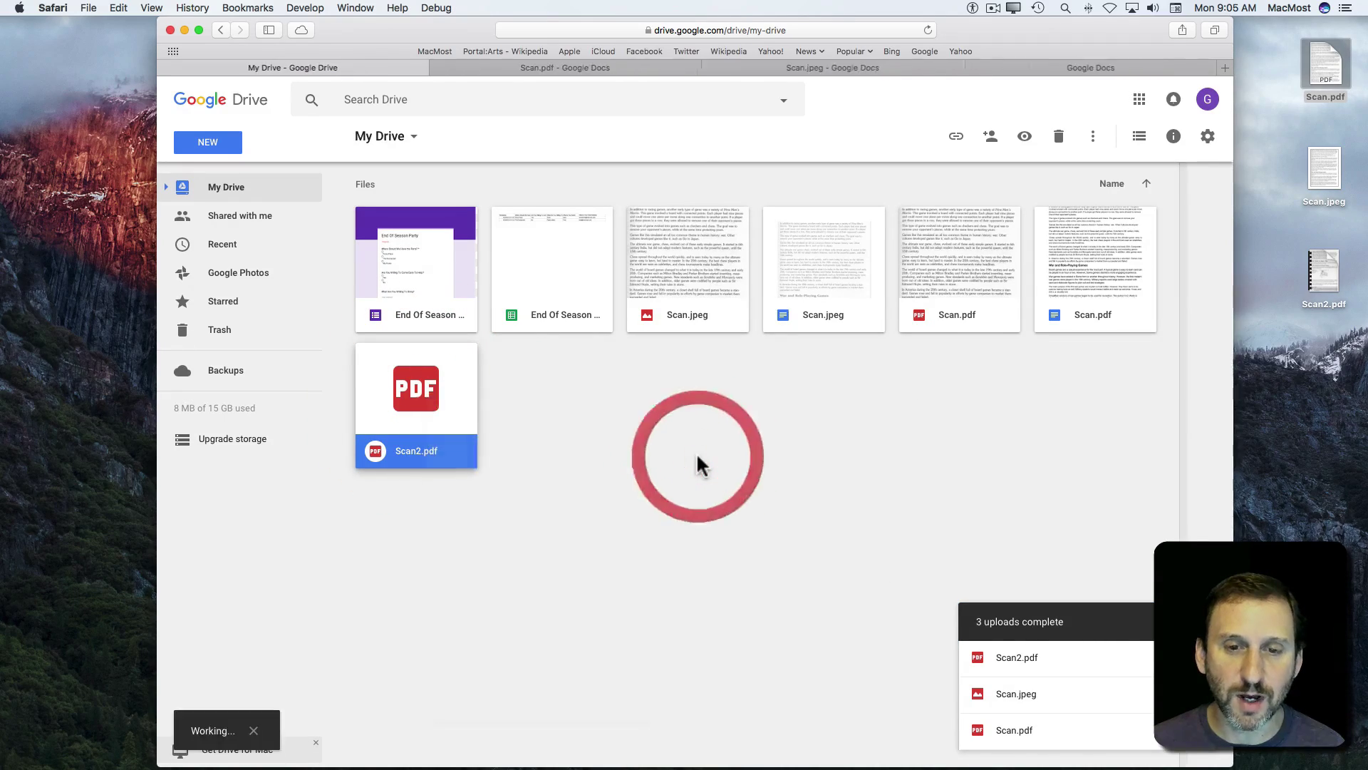
# Review the converted text on both pages of the Scan2.pdf document, including the stray "// RTM" line near the illustration's caption
pyautogui.scroll(-10, 697, 452)
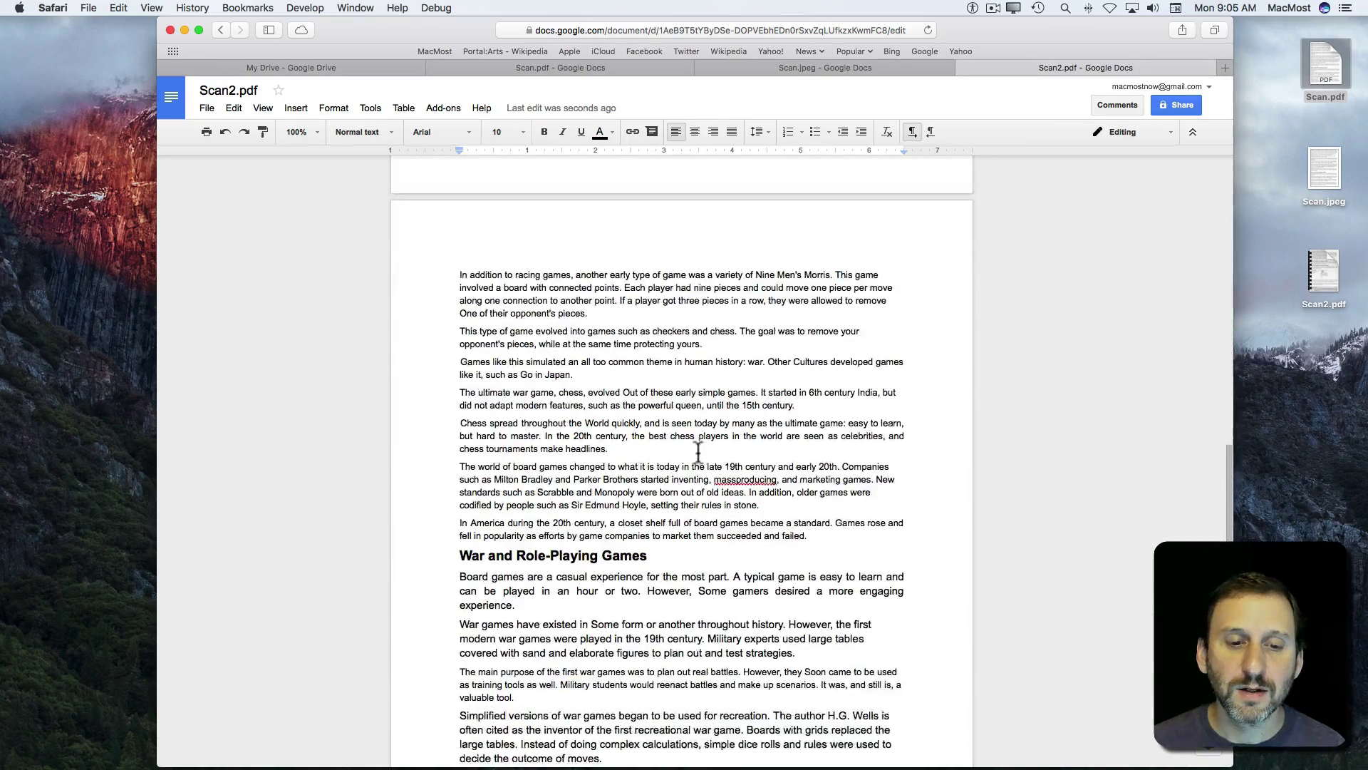
pyautogui.scroll(10, 698, 451)
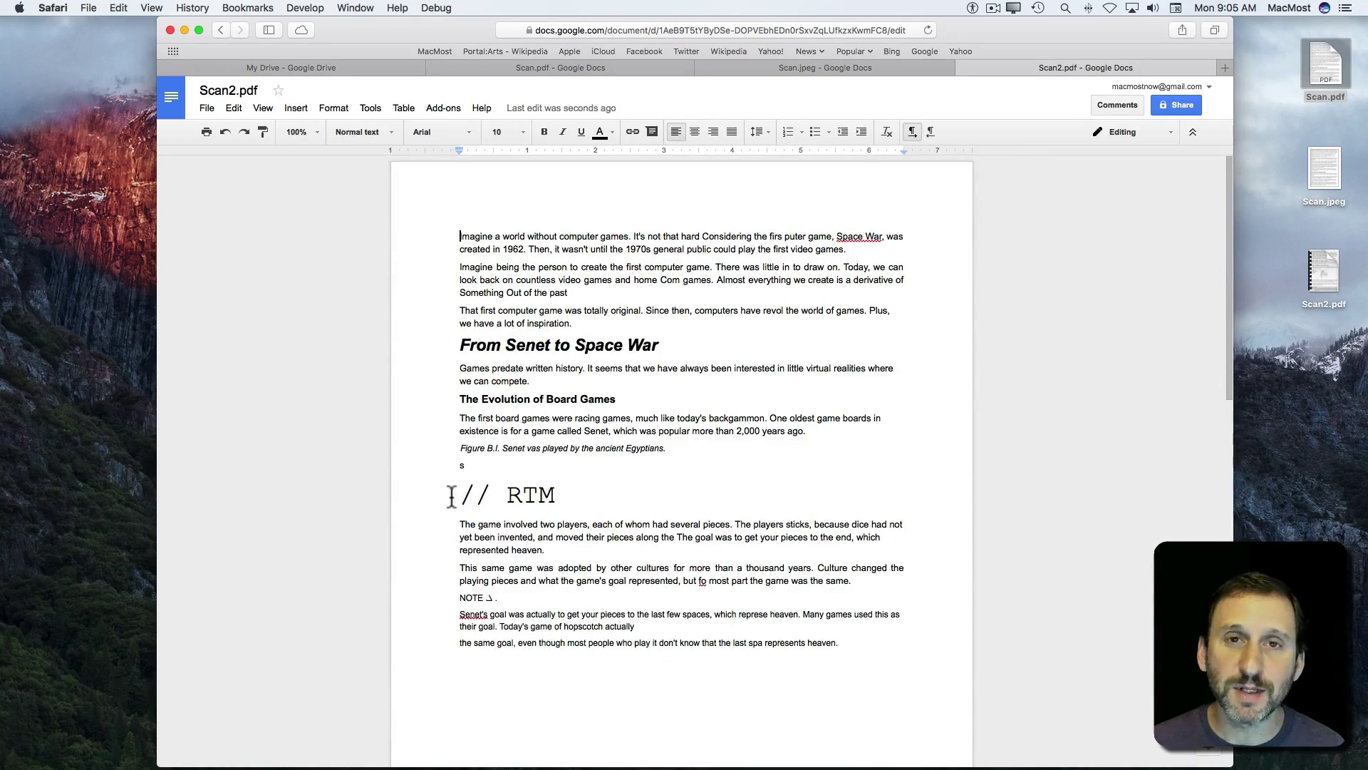
pyautogui.moveTo(460, 494); pyautogui.dragTo(563, 493)
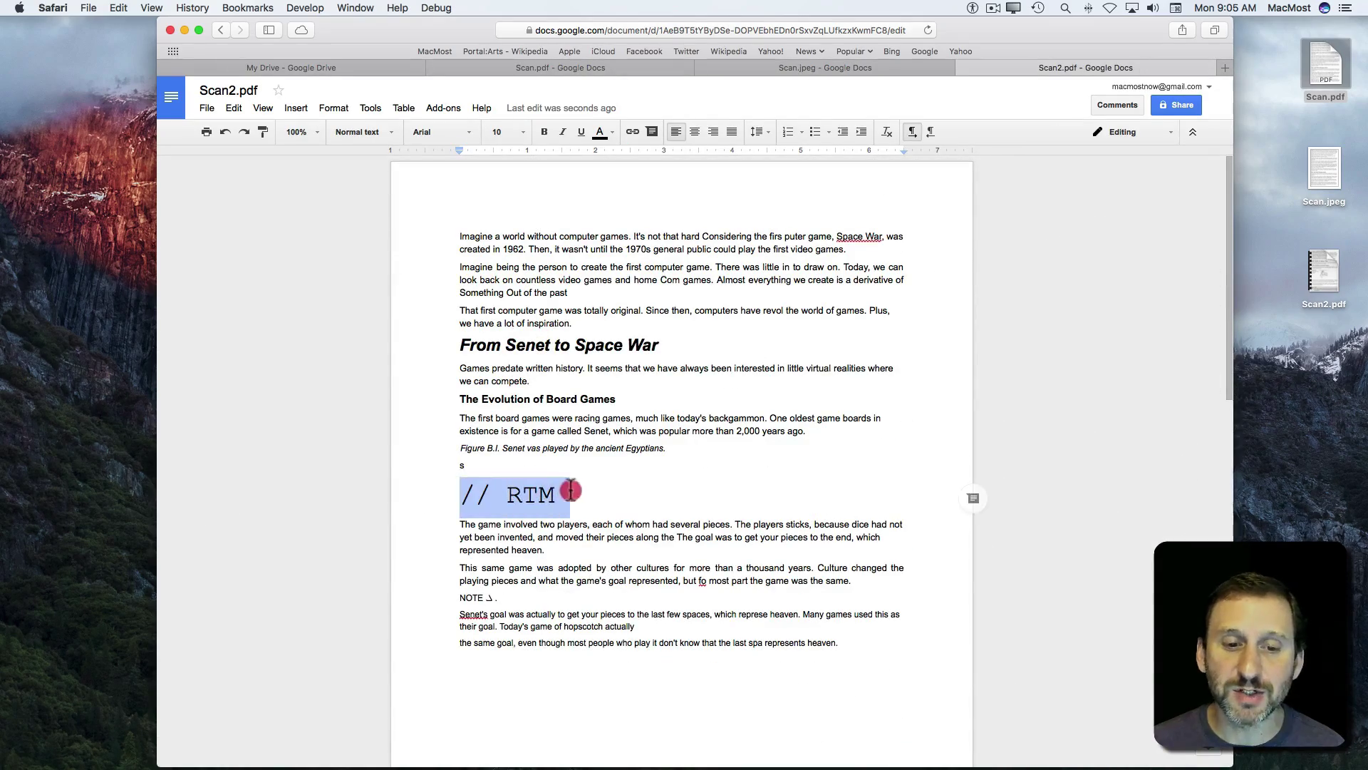
pyautogui.click(475, 390)
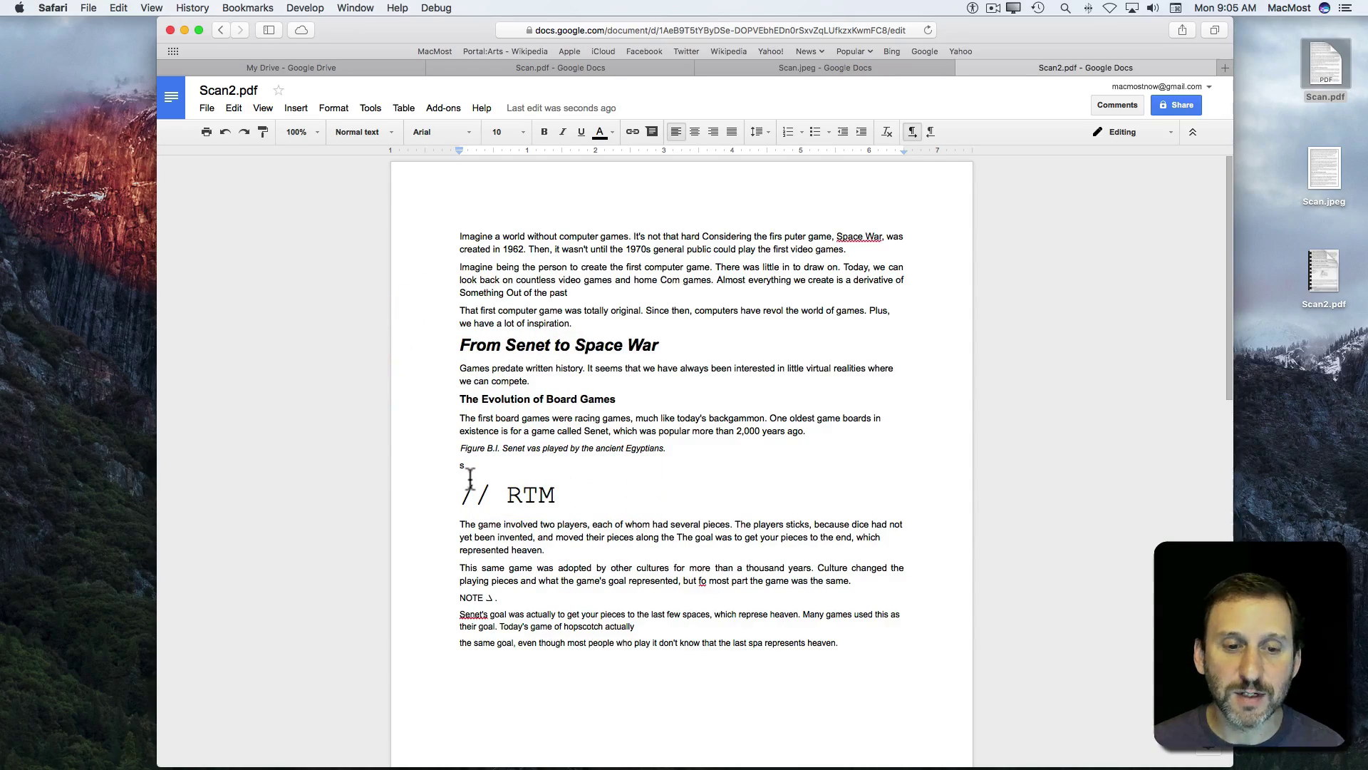
pyautogui.scroll(-10, 543, 399)
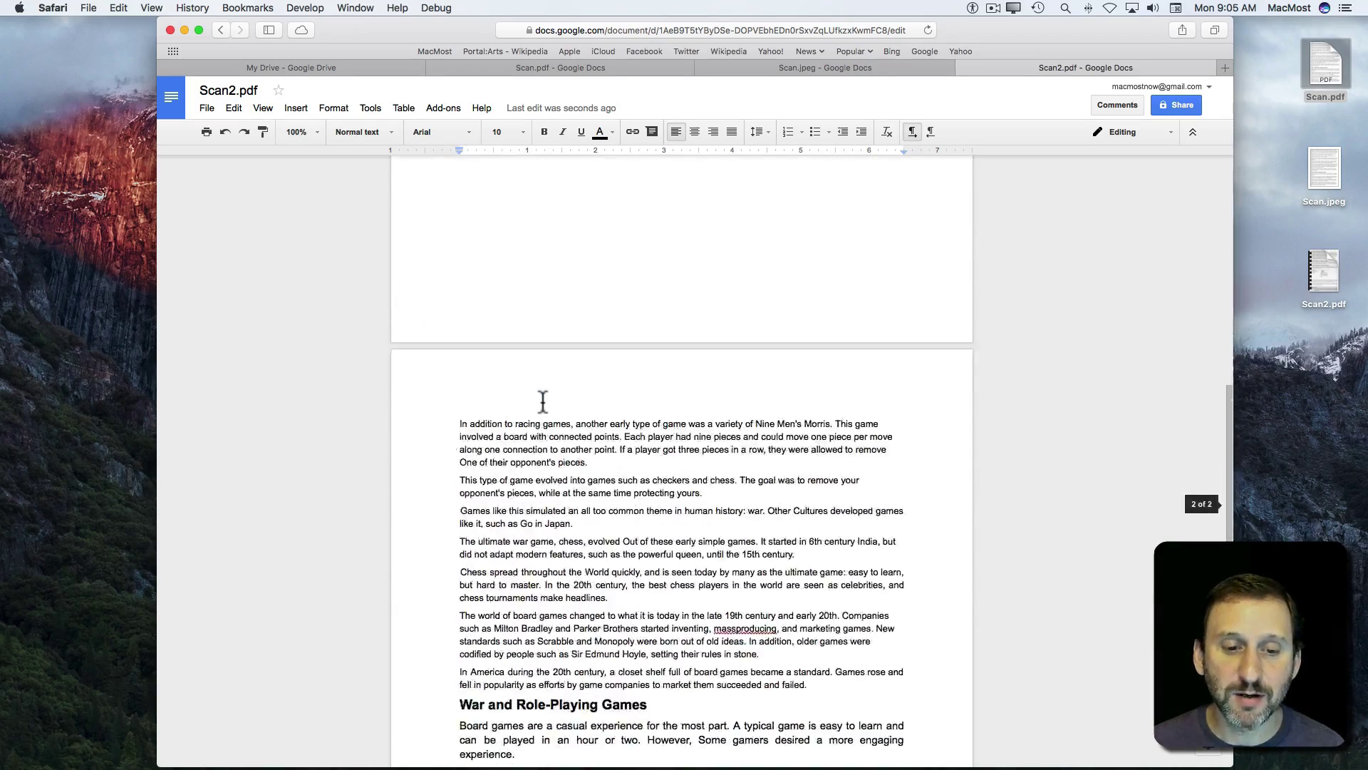
pyautogui.scroll(-5, 543, 401)
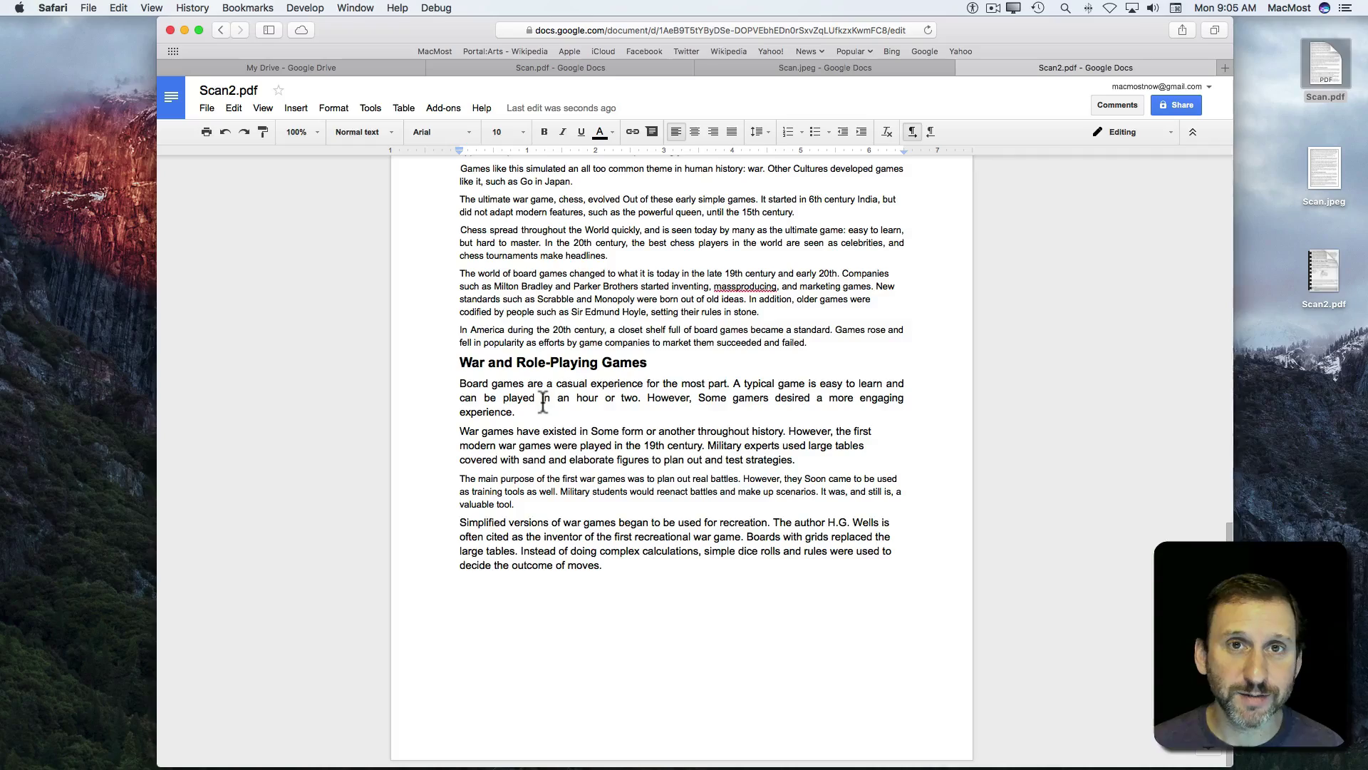
# Download the converted Scan2.pdf document in Rich Text Format (.rtf)
pyautogui.click(287, 507)
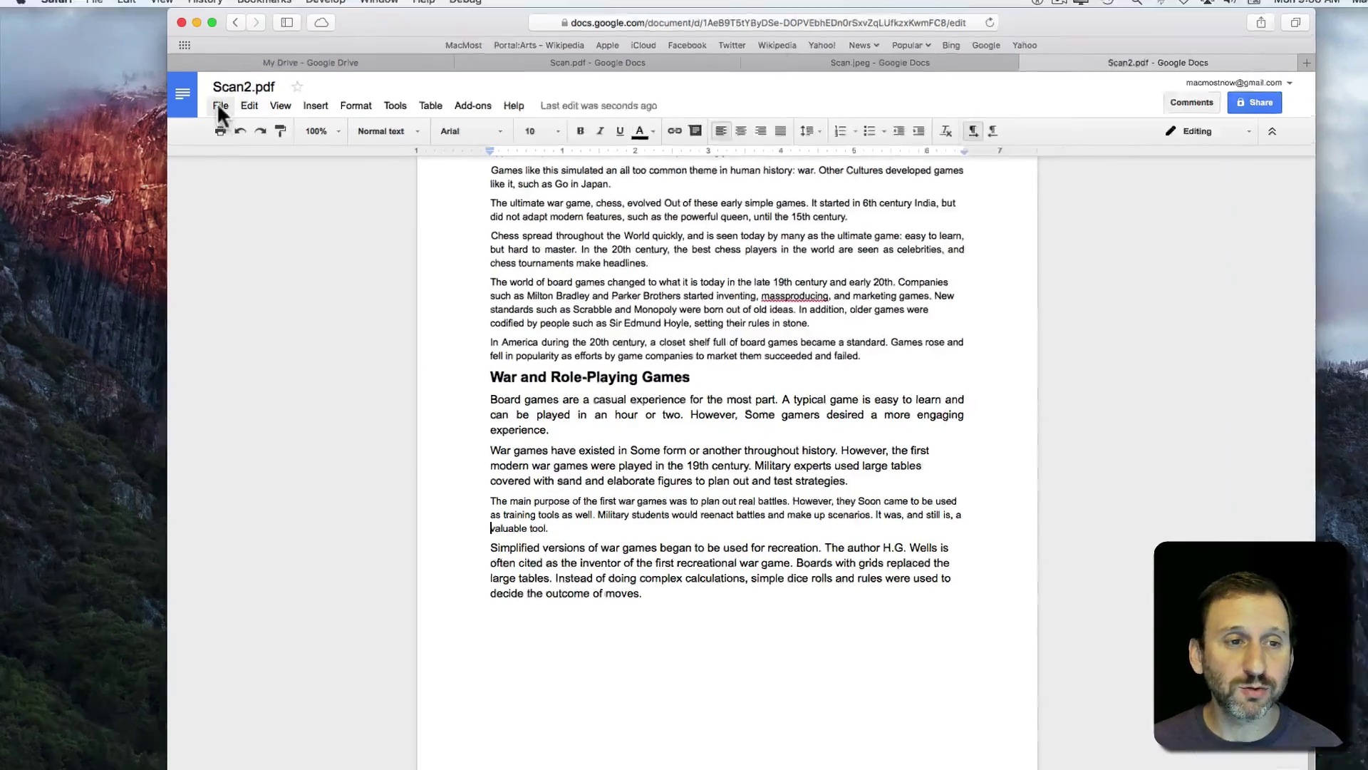
pyautogui.click(207, 107)
pyautogui.moveTo(240, 313)
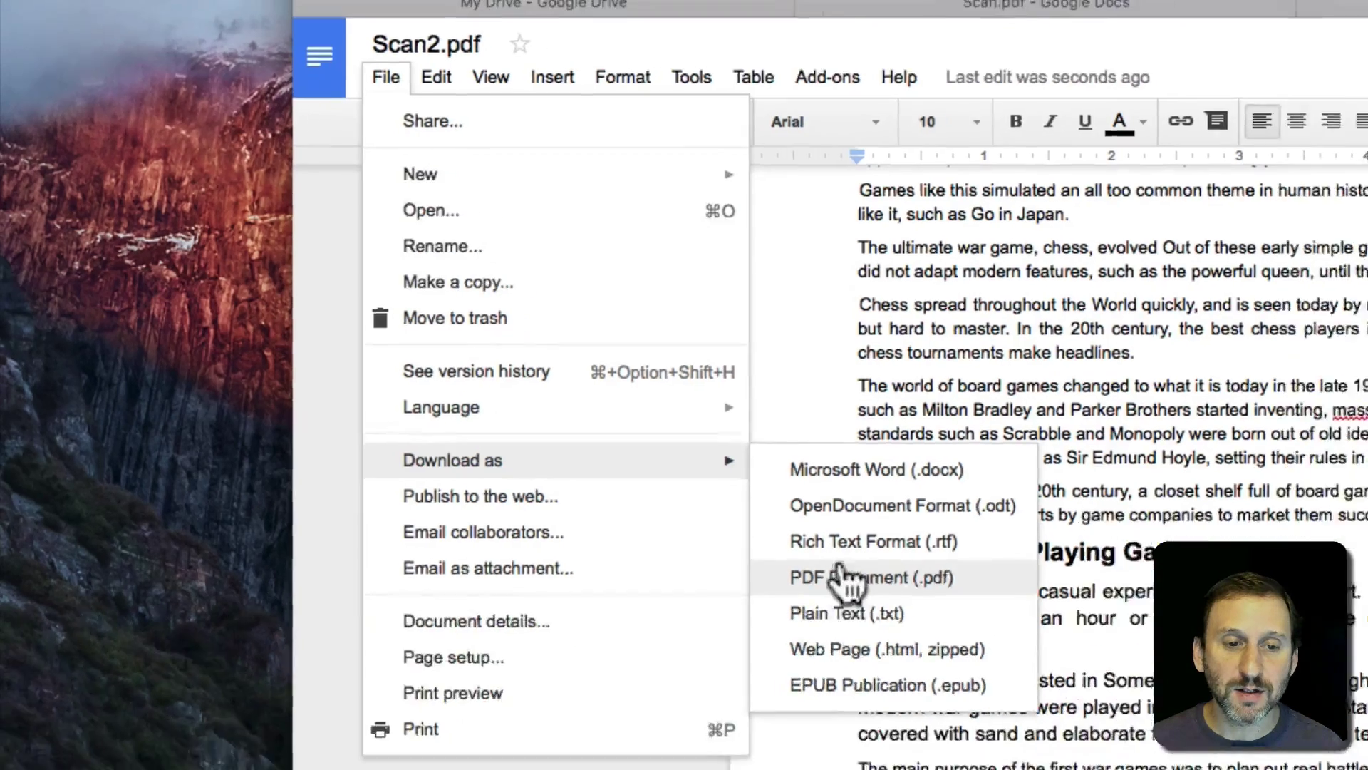
pyautogui.click(904, 572)
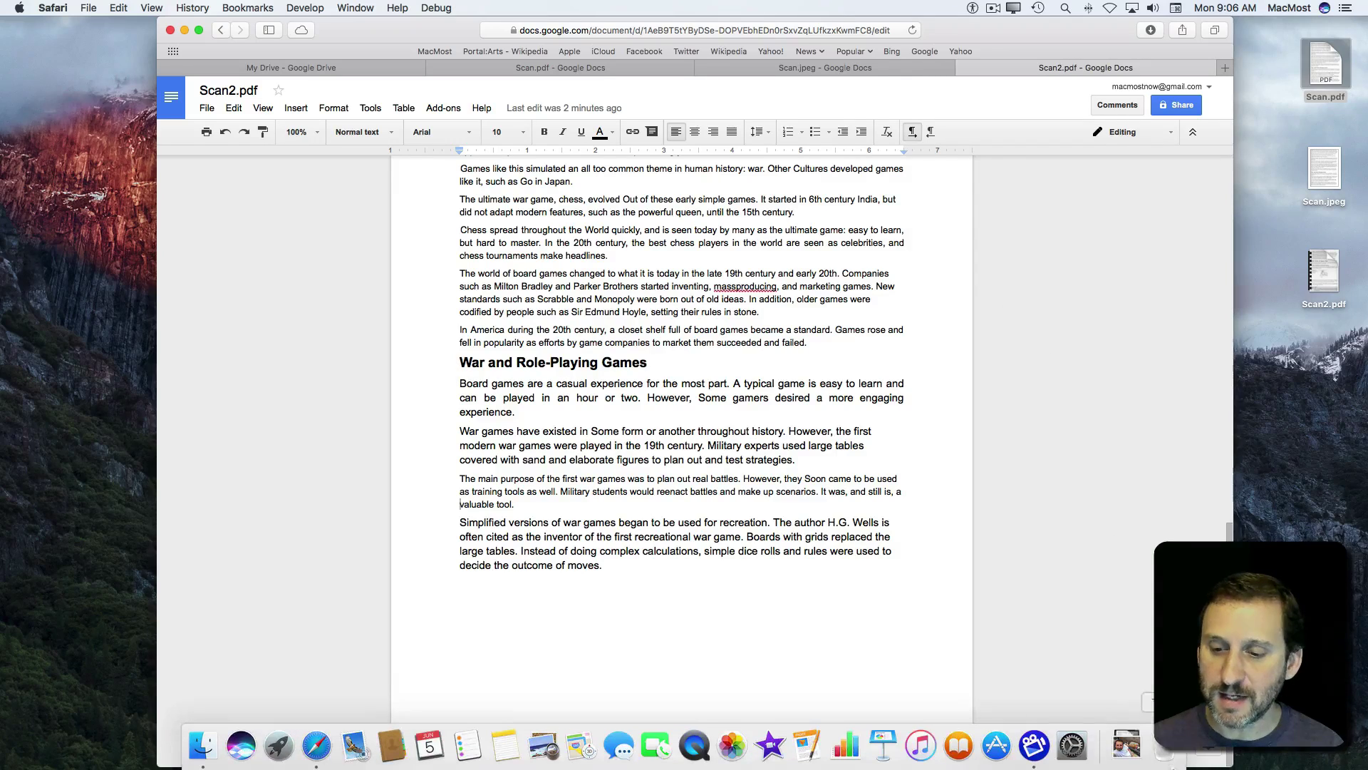
# Open the downloaded Scan2.pdf.rtf from the Downloads stack in TextEdit and look through its converted text
pyautogui.click(1127, 745)
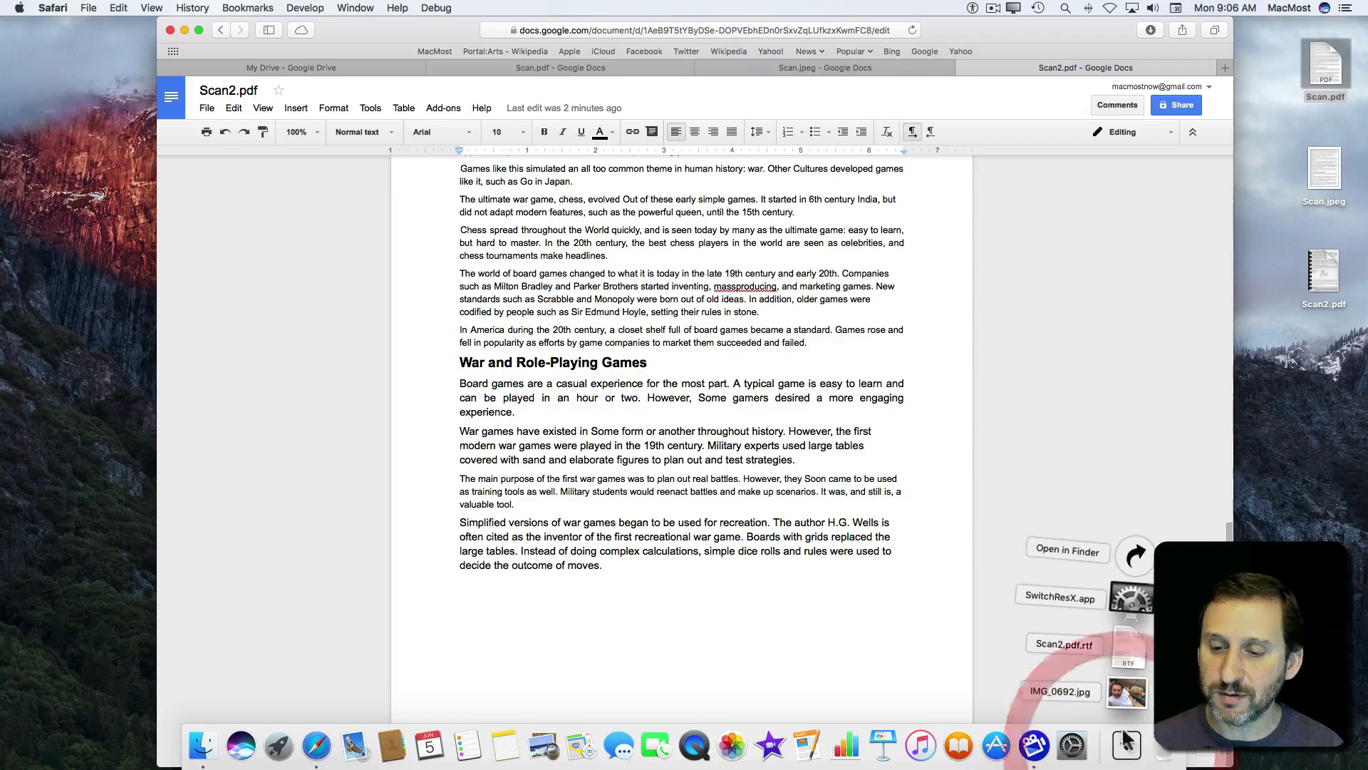
pyautogui.click(1131, 665)
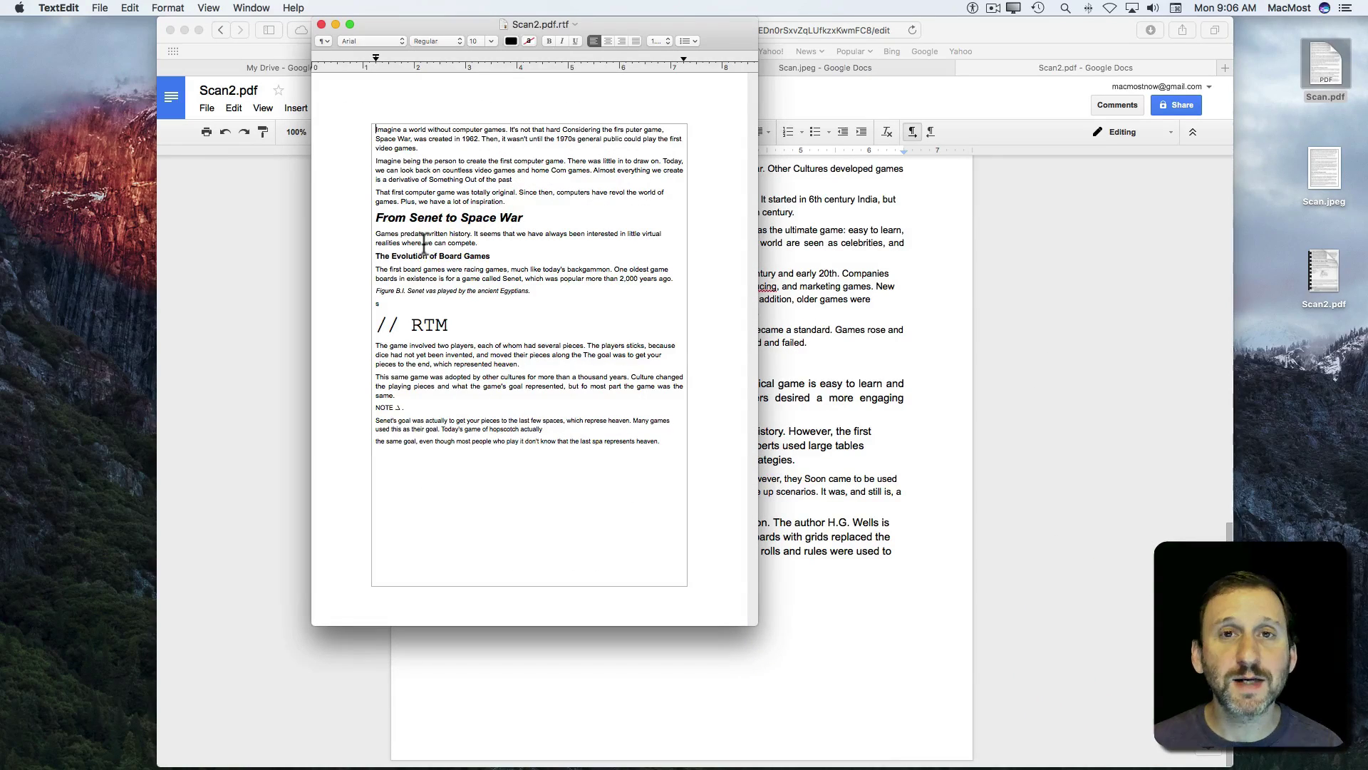
pyautogui.scroll(-10, 424, 242)
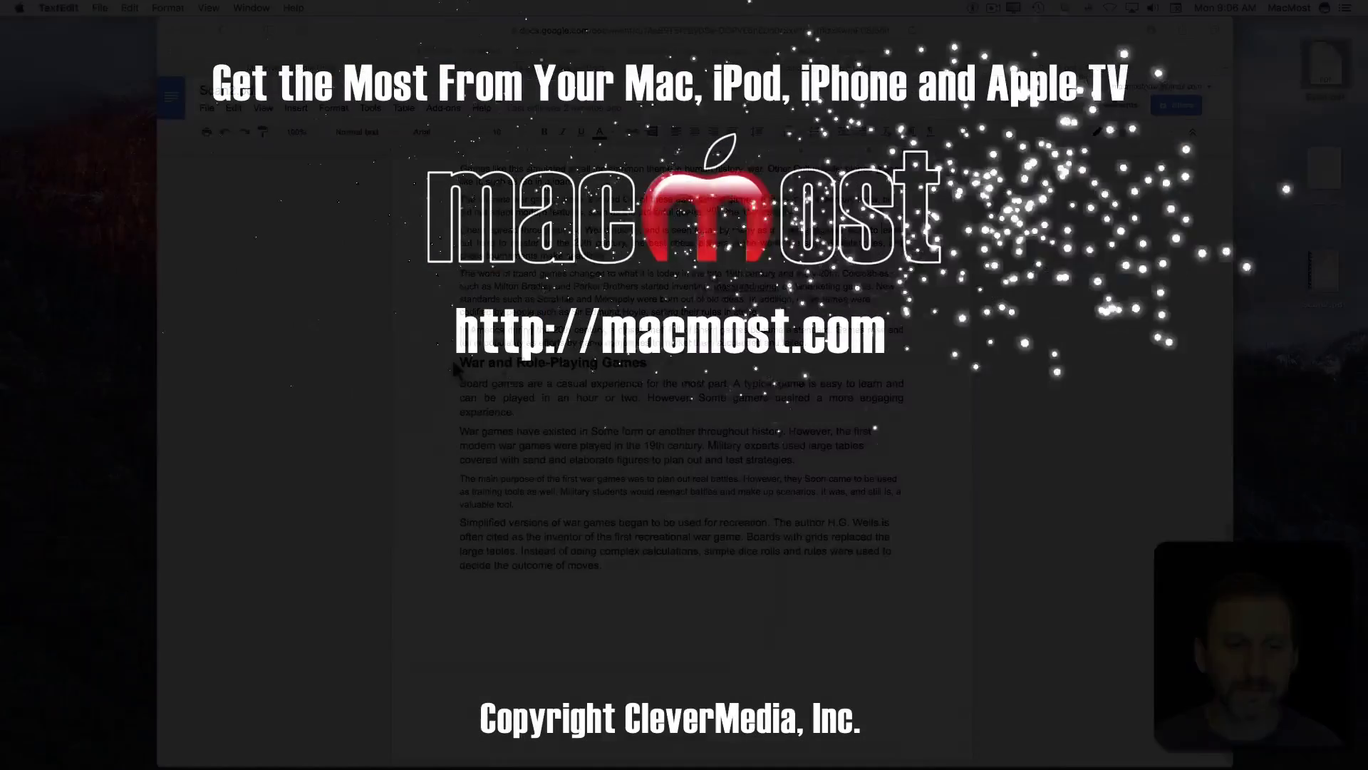